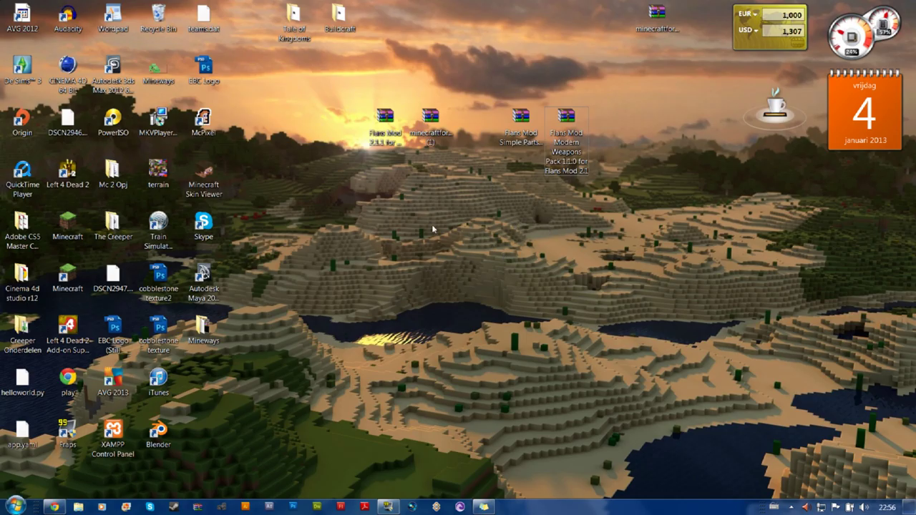
# Select the Flans Mod 2.1.1 and Modern Weapons archives on the desktop, then clear the selection.
pyautogui.click(391, 136)
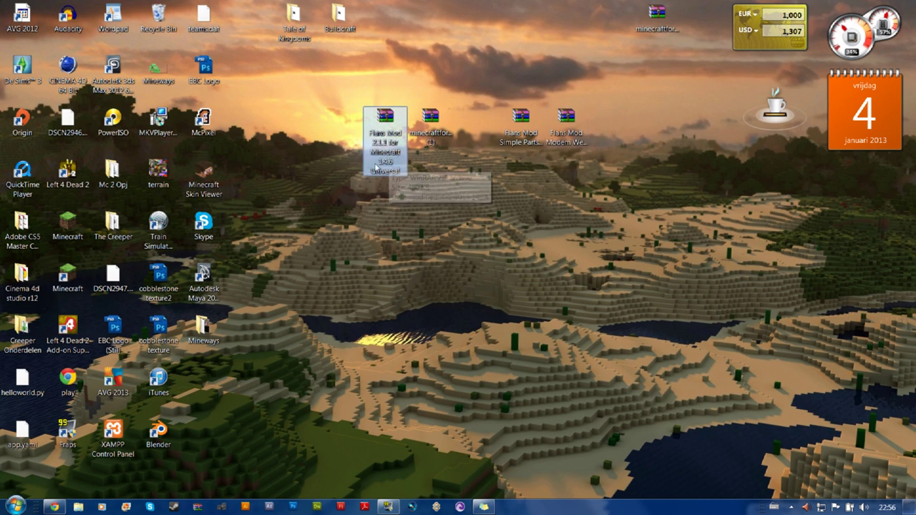
pyautogui.click(521, 118)
pyautogui.click(575, 116)
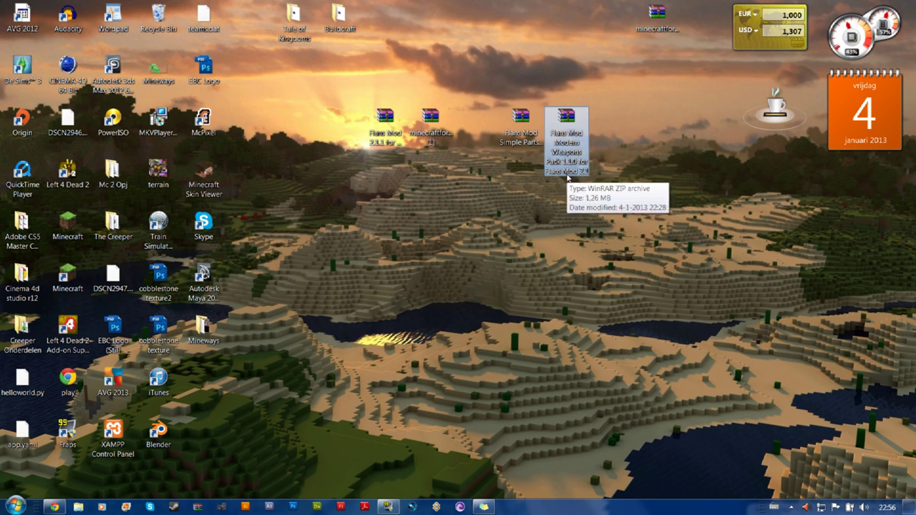
pyautogui.click(575, 227)
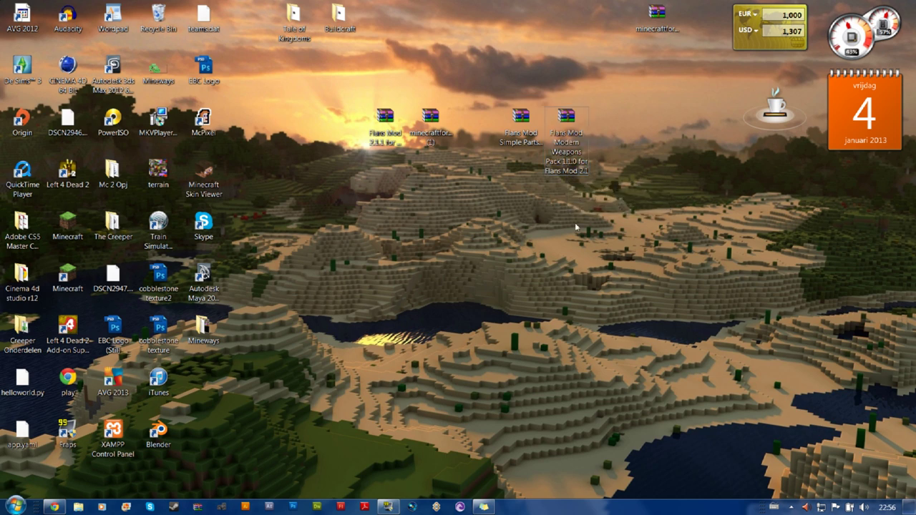
pyautogui.click(582, 148)
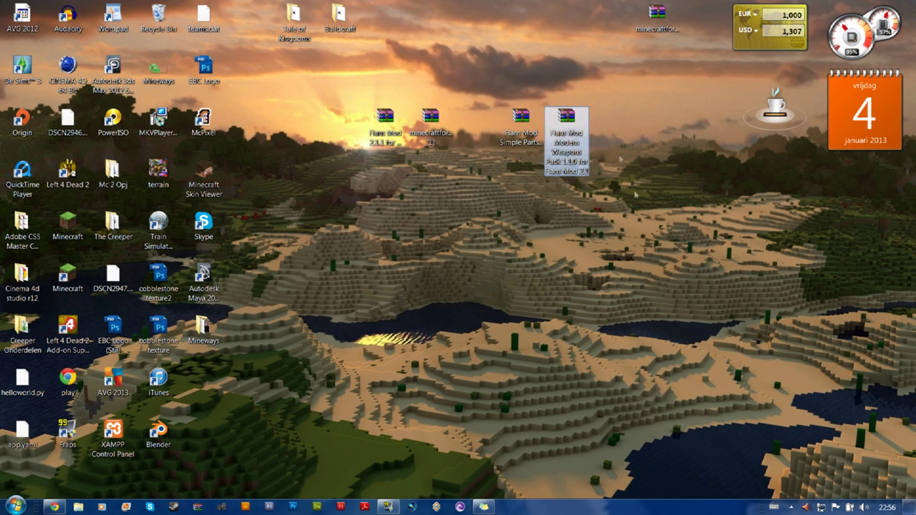
pyautogui.click(609, 200)
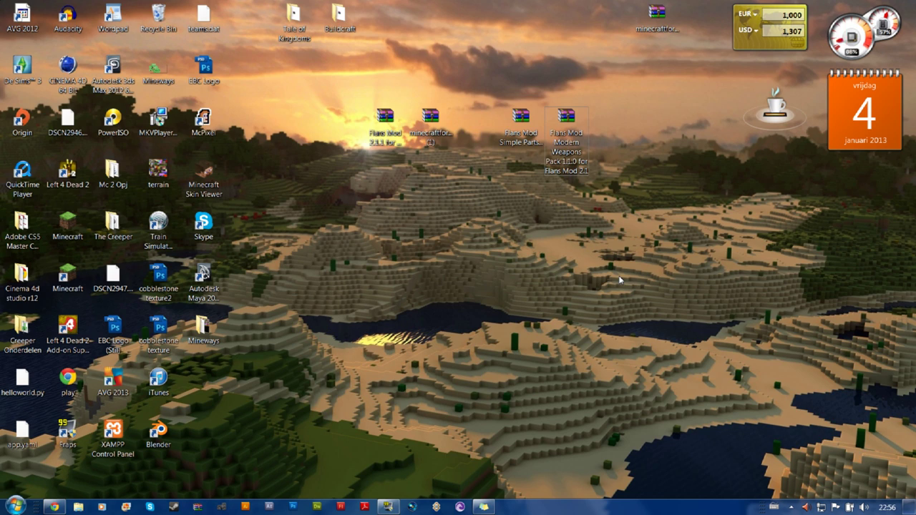
# Check the Simple Parts, Flans Mod 2.1.1, Forge and Modern Weapons downloads on the desktop.
pyautogui.click(522, 151)
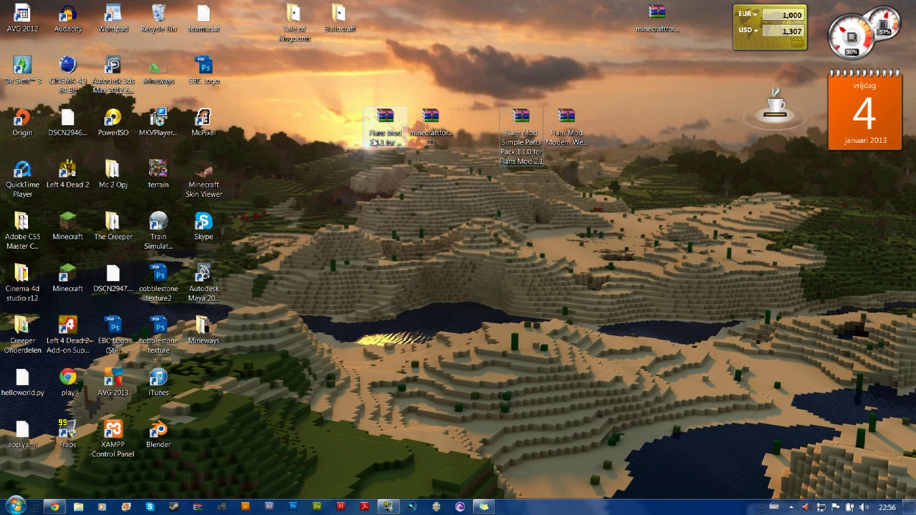
pyautogui.click(386, 147)
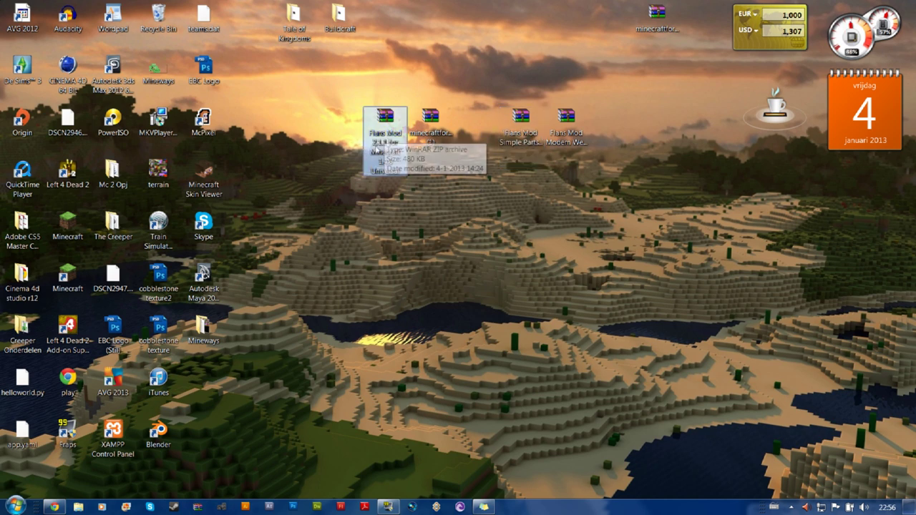
pyautogui.click(442, 138)
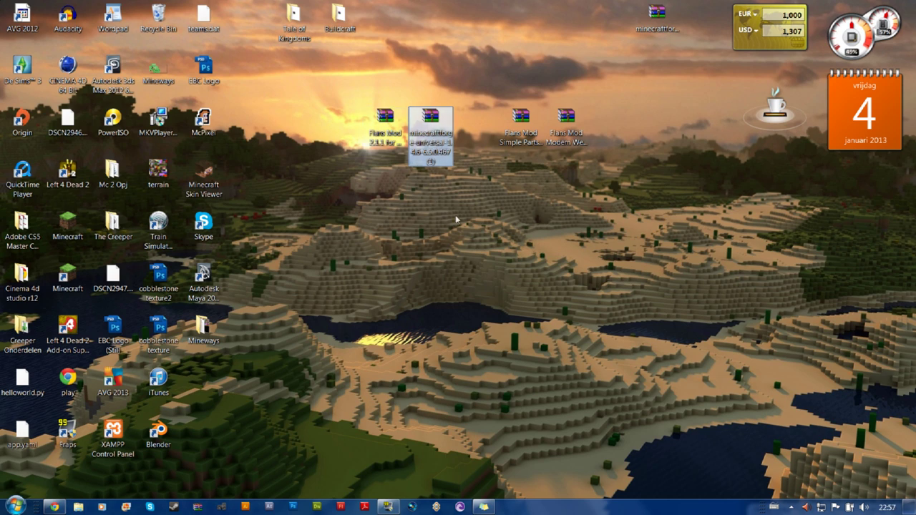
pyautogui.click(536, 129)
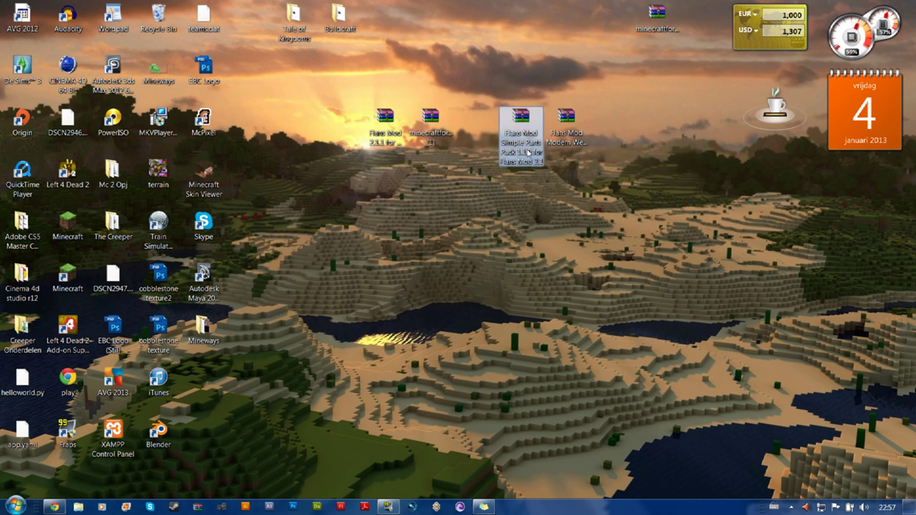
pyautogui.click(559, 143)
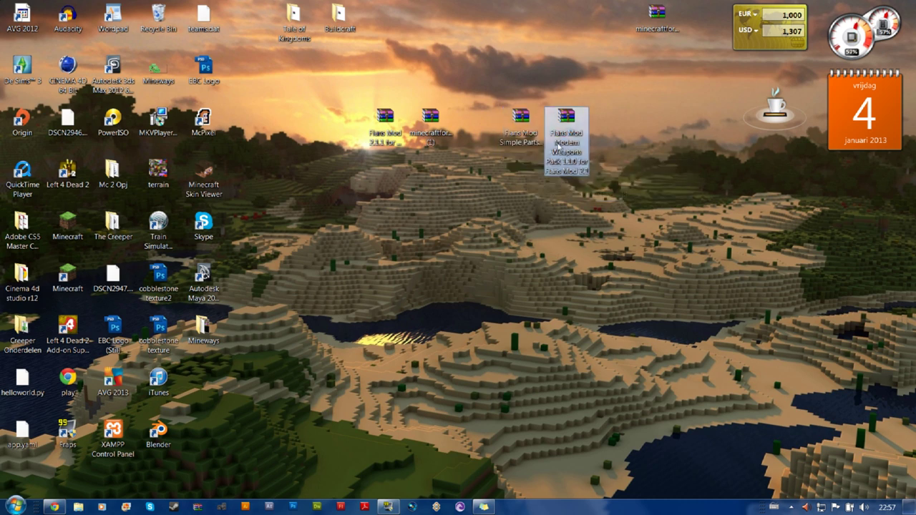
pyautogui.moveTo(559, 147)
pyautogui.click(537, 151)
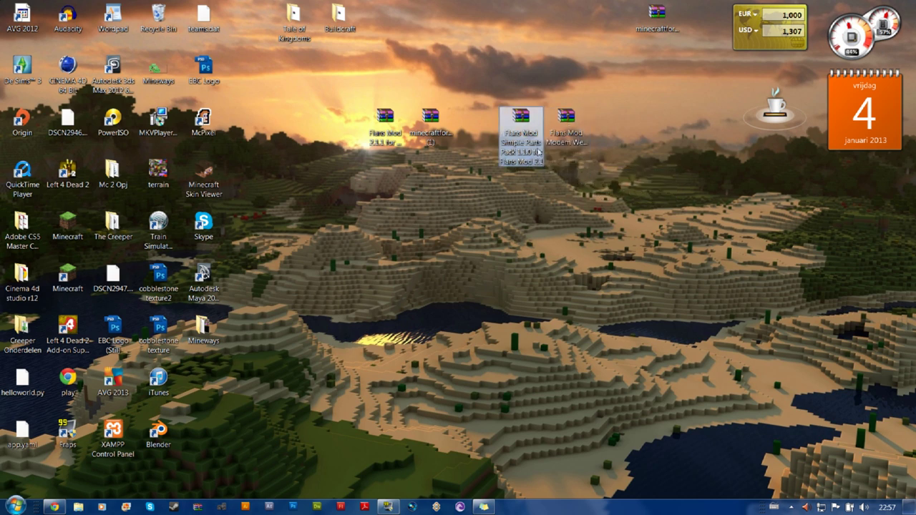
pyautogui.click(573, 152)
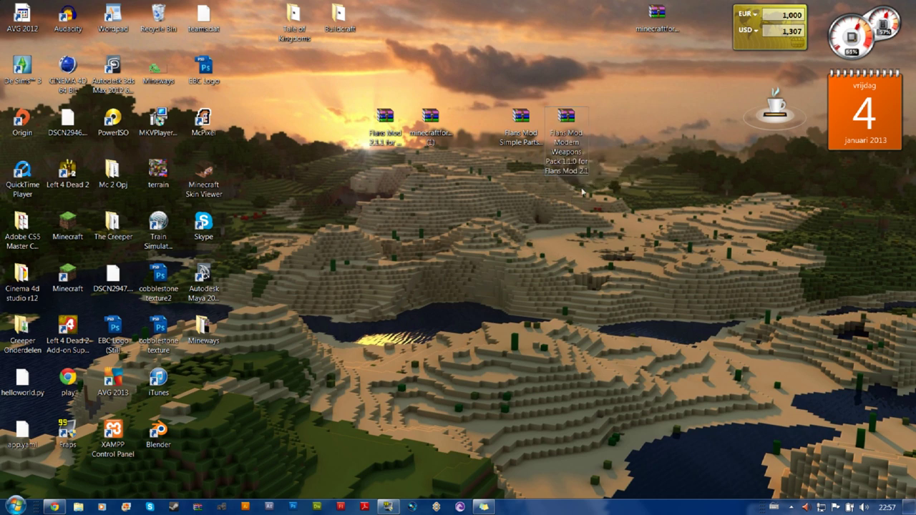
pyautogui.click(570, 185)
# Browse to %appdata%\.minecraft\bin and open the minecraft.jar archive.
pyautogui.click(8, 504)
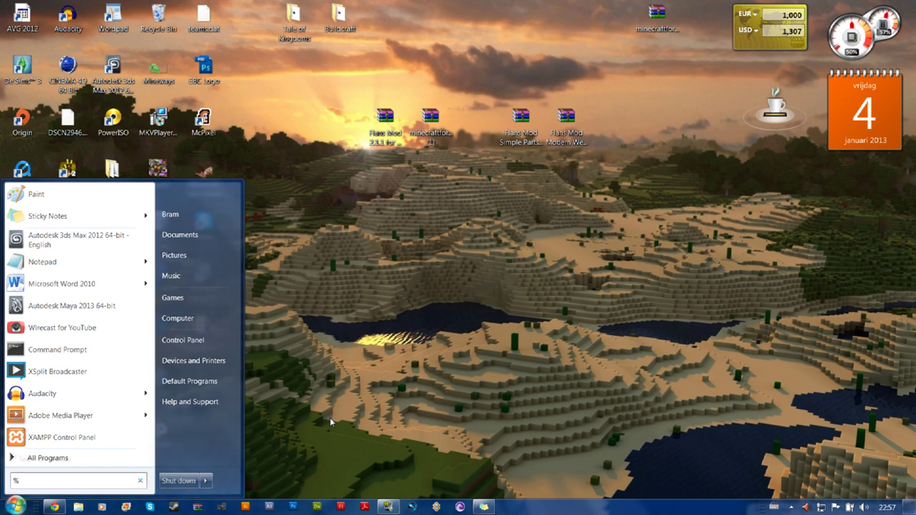
pyautogui.write('%appdata%')
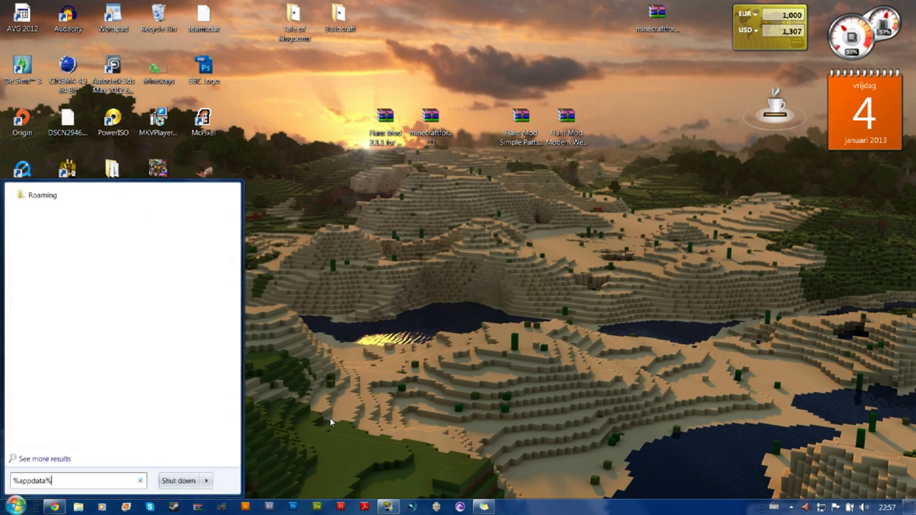
pyautogui.press('Return')
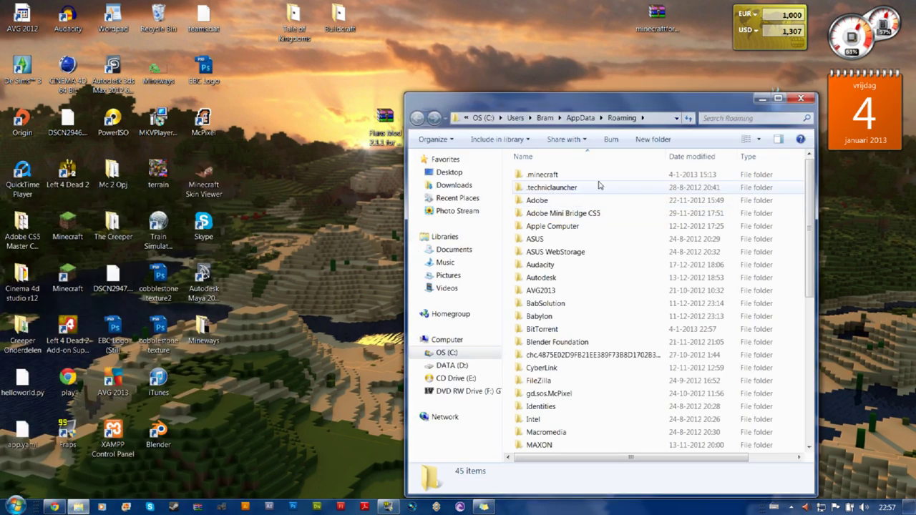
pyautogui.doubleClick(504, 136)
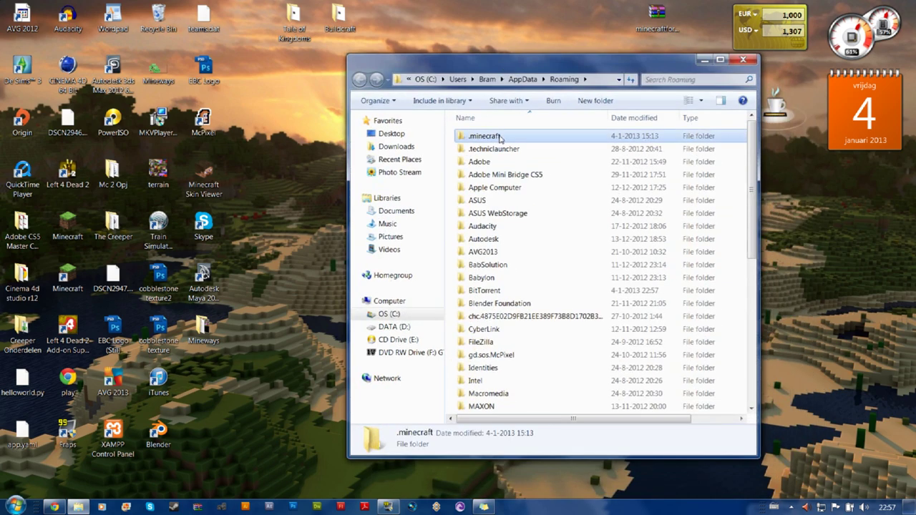
pyautogui.doubleClick(504, 150)
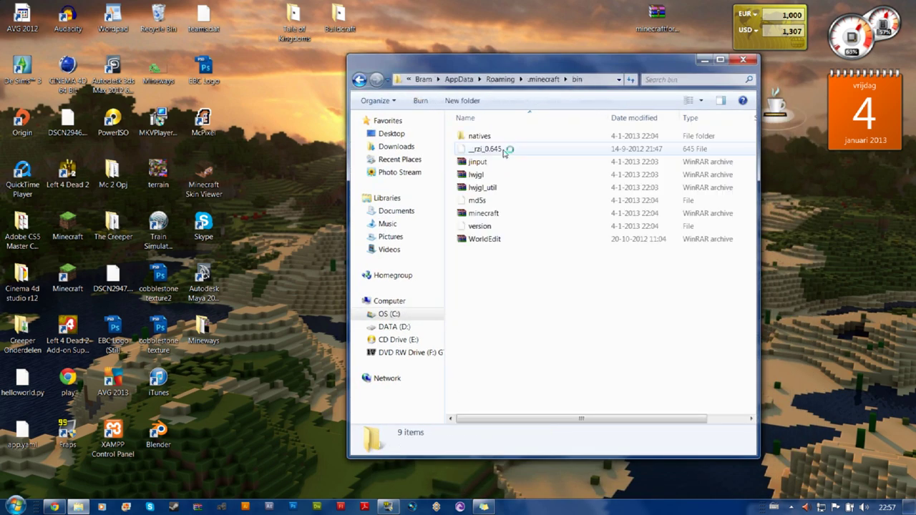
pyautogui.click(484, 217)
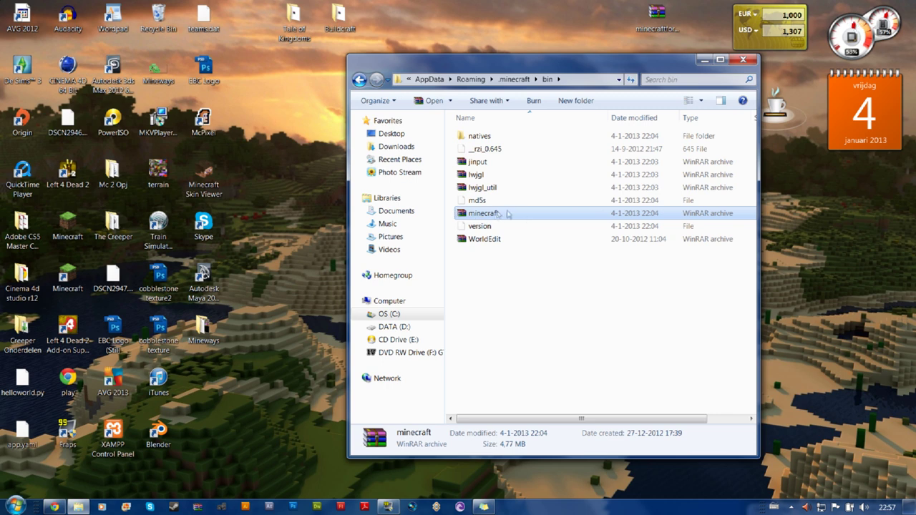
pyautogui.doubleClick(516, 215)
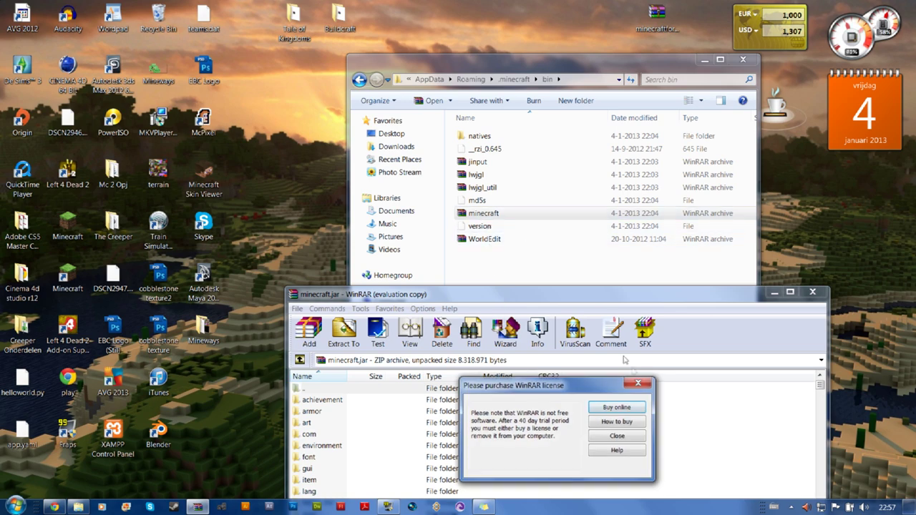
# Dismiss the WinRAR licence reminder, reopen minecraft.jar, and minimize the Explorer window.
pyautogui.press('Escape')
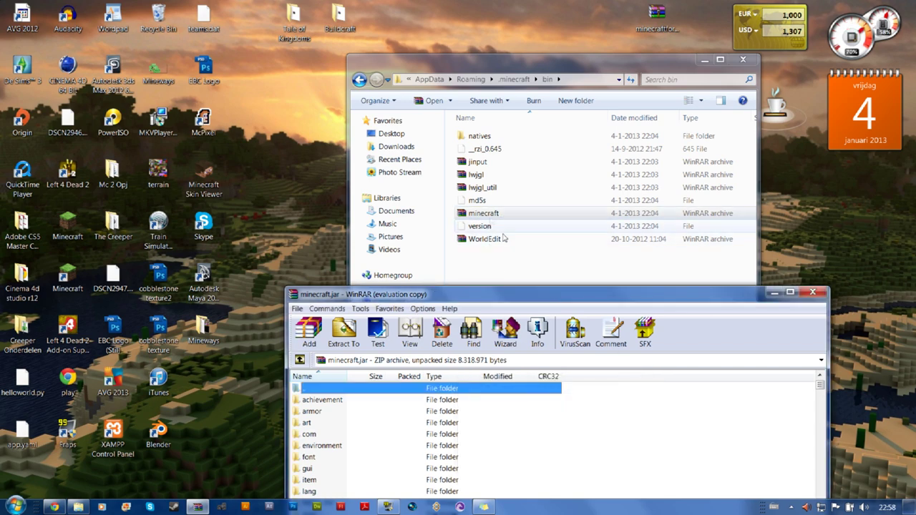
pyautogui.moveTo(536, 298)
pyautogui.mouseDown()
pyautogui.moveTo(454, 202)
pyautogui.moveTo(512, 263)
pyautogui.moveTo(559, 269)
pyautogui.mouseUp()
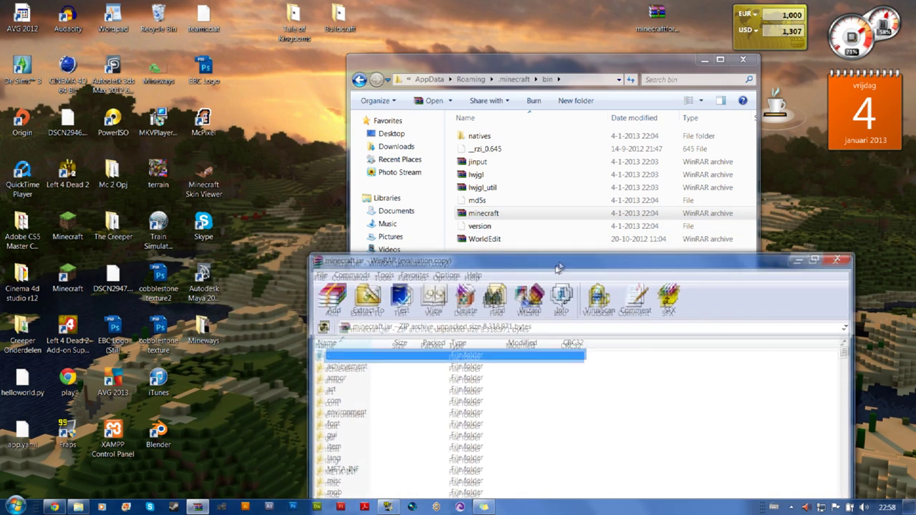
pyautogui.click(497, 213)
pyautogui.doubleClick(497, 213)
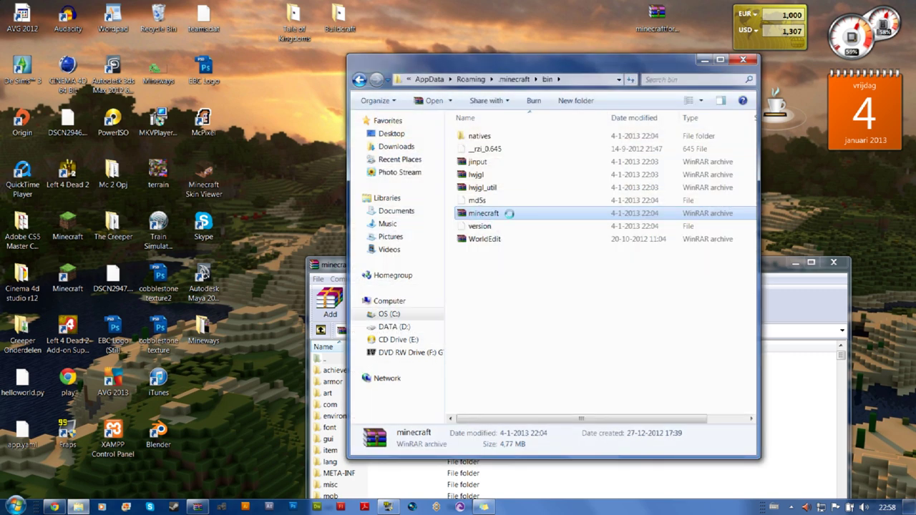
pyautogui.rightClick(501, 214)
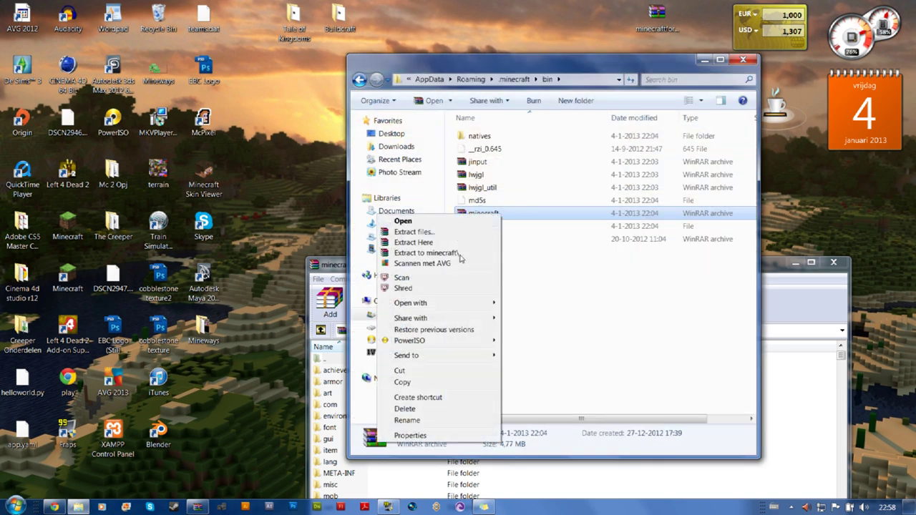
pyautogui.moveTo(451, 303)
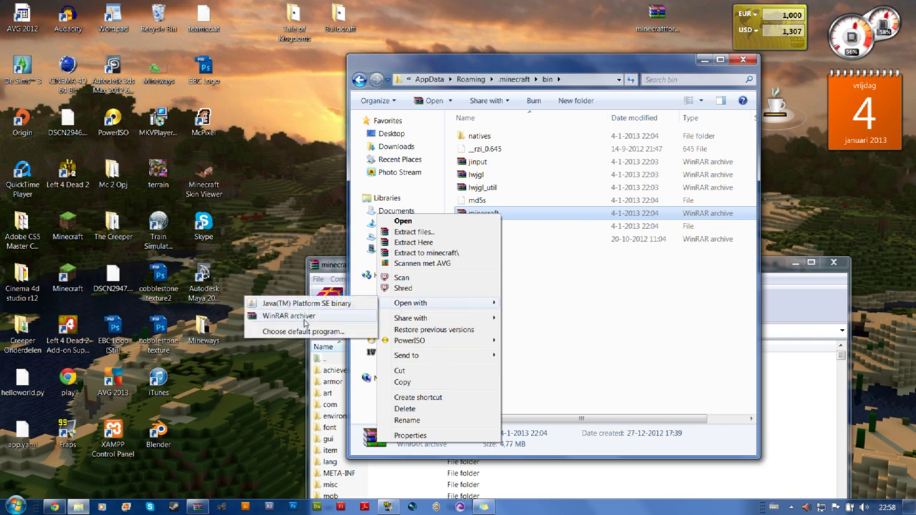
pyautogui.click(544, 301)
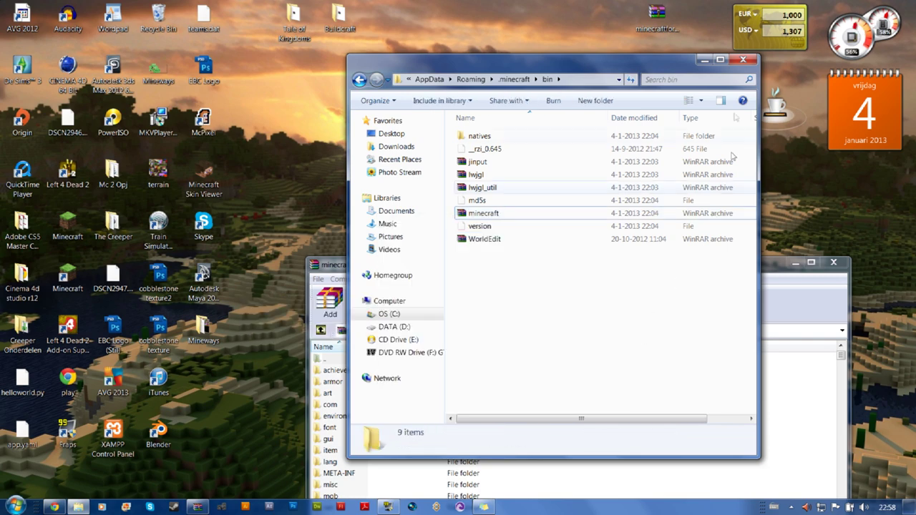
pyautogui.click(705, 62)
# Open the Forge universal archive in WinRAR beside minecraft.jar, dismissing the licence reminder.
pyautogui.moveTo(604, 272); pyautogui.dragTo(585, 158)
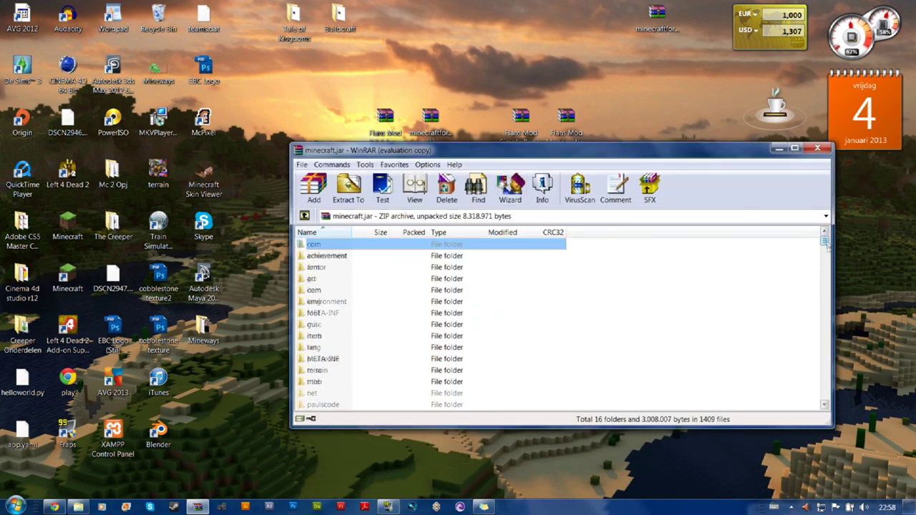
pyautogui.moveTo(701, 154); pyautogui.dragTo(513, 195)
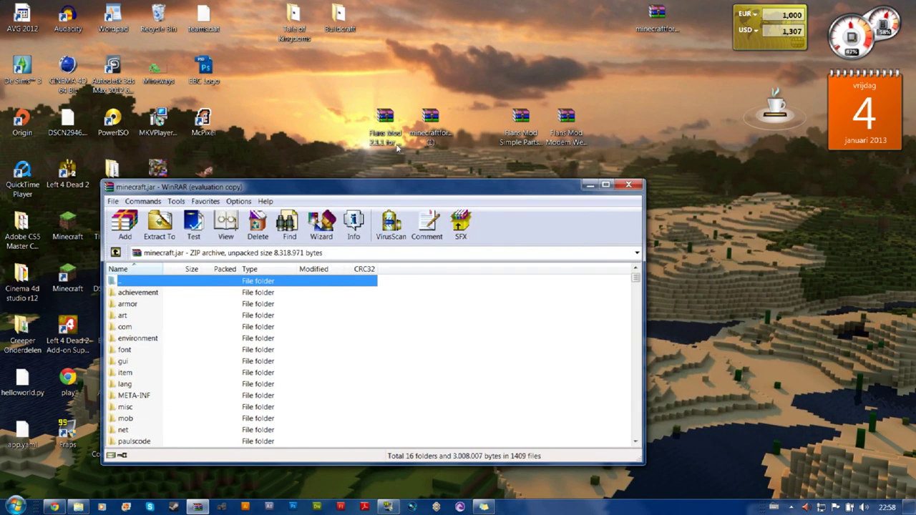
pyautogui.moveTo(431, 123)
pyautogui.mouseDown()
pyautogui.moveTo(544, 179)
pyautogui.moveTo(749, 255)
pyautogui.moveTo(748, 245)
pyautogui.mouseUp()
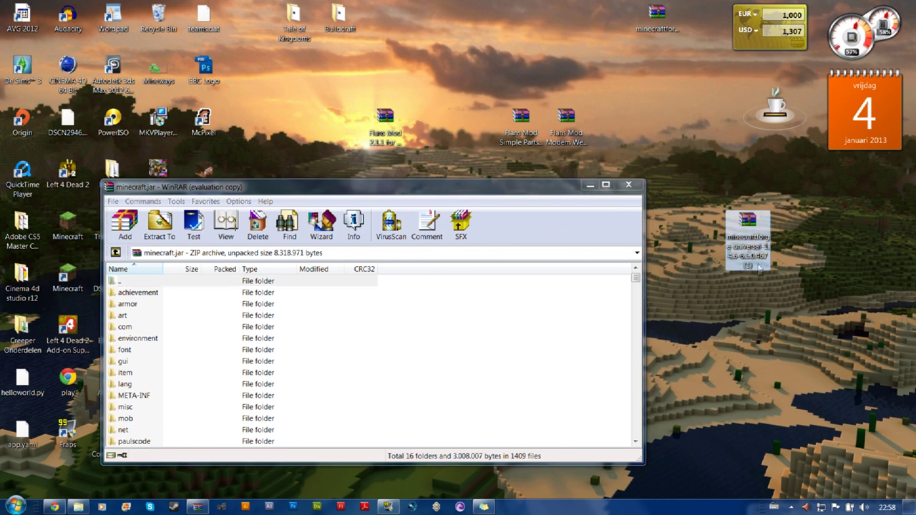
pyautogui.doubleClick(747, 233)
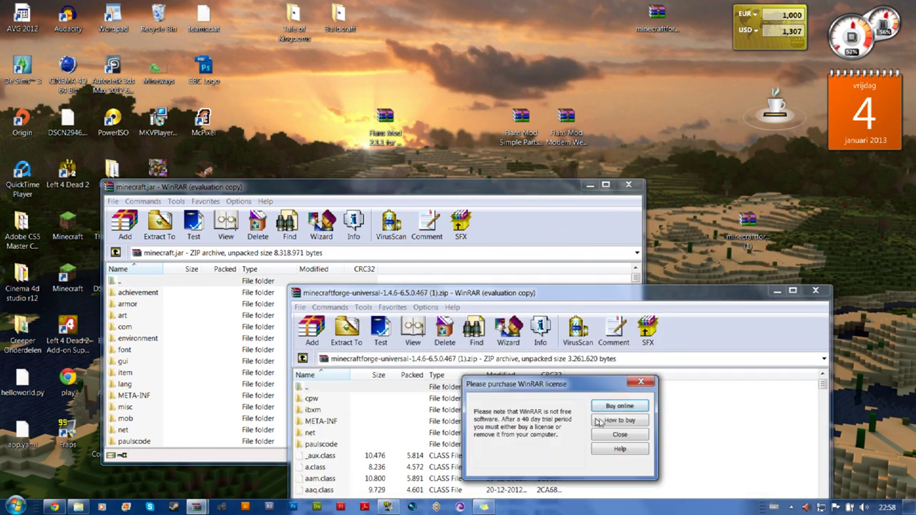
pyautogui.click(647, 386)
pyautogui.moveTo(661, 293); pyautogui.dragTo(705, 200)
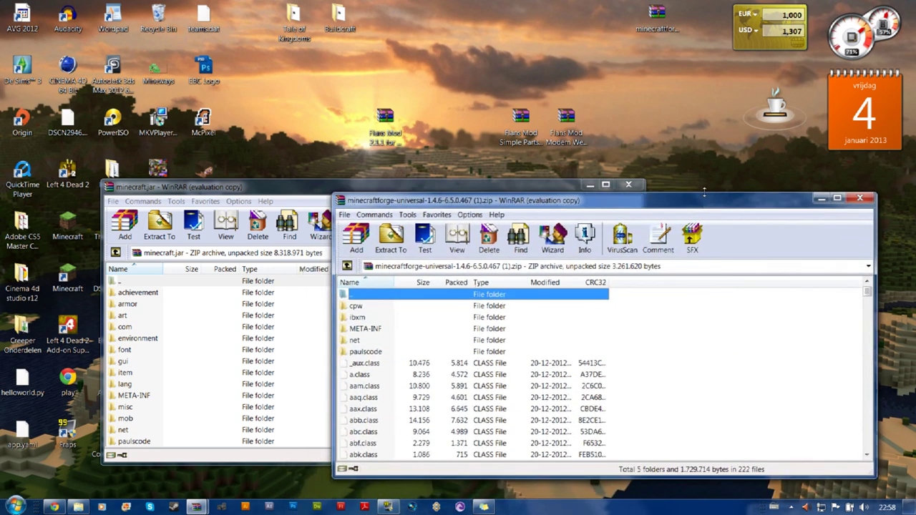
# Select all Forge files and drag them into the minecraft.jar window.
pyautogui.hotkey('ctrl', 'a')
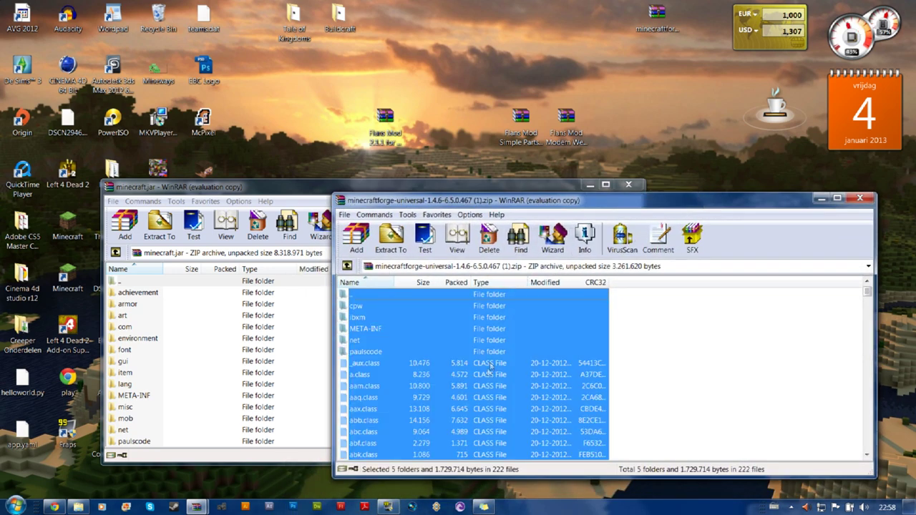
pyautogui.moveTo(289, 191); pyautogui.dragTo(198, 143)
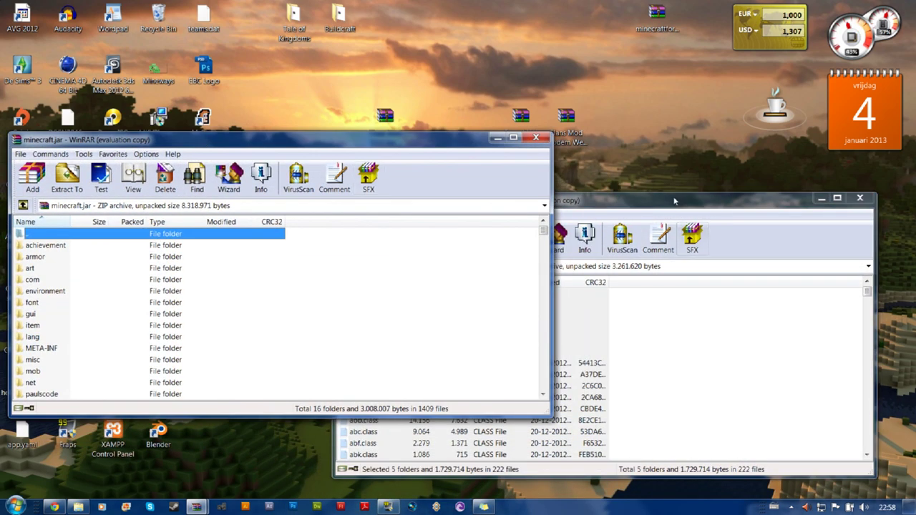
pyautogui.moveTo(659, 201); pyautogui.dragTo(790, 184)
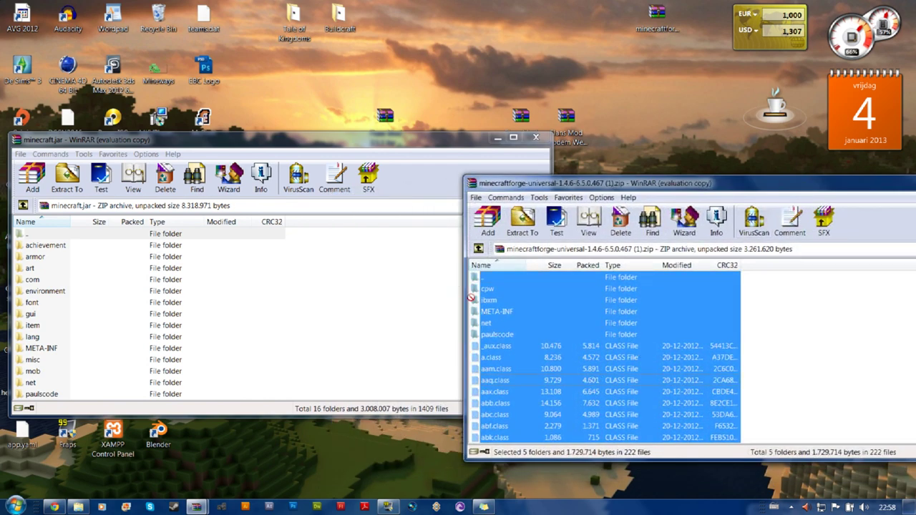
pyautogui.moveTo(473, 297)
pyautogui.mouseDown()
pyautogui.moveTo(453, 331)
pyautogui.moveTo(423, 325)
pyautogui.mouseUp()
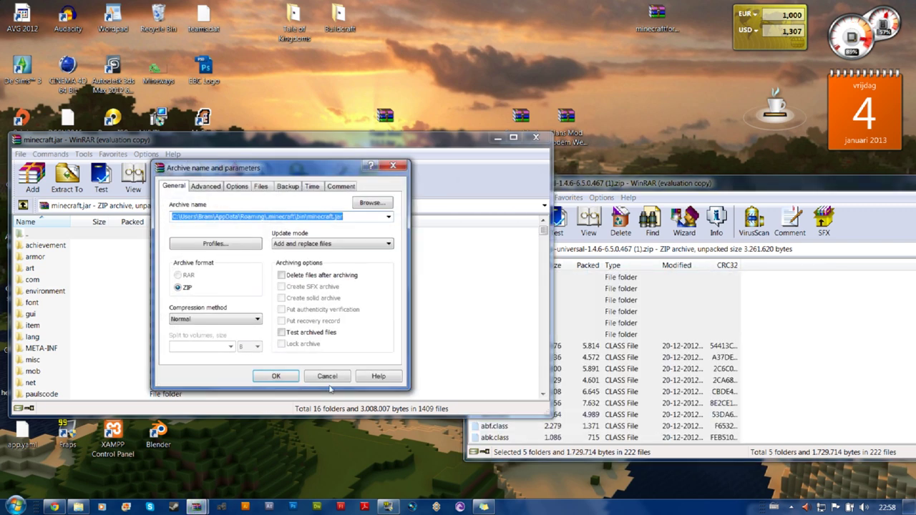
# Confirm the ZIP archive parameters so the Forge files are added to minecraft.jar.
pyautogui.click(270, 375)
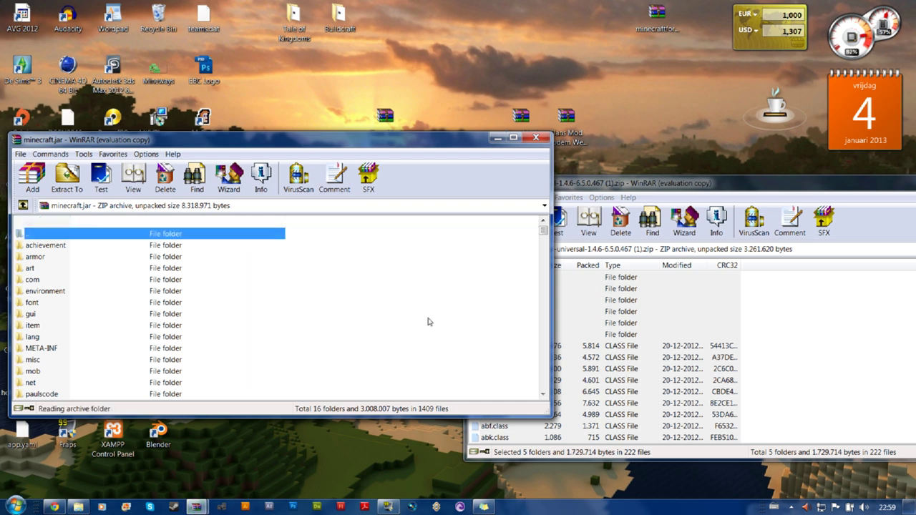
pyautogui.moveTo(715, 184)
pyautogui.mouseDown()
pyautogui.moveTo(799, 180)
pyautogui.moveTo(587, 179)
pyautogui.mouseUp()
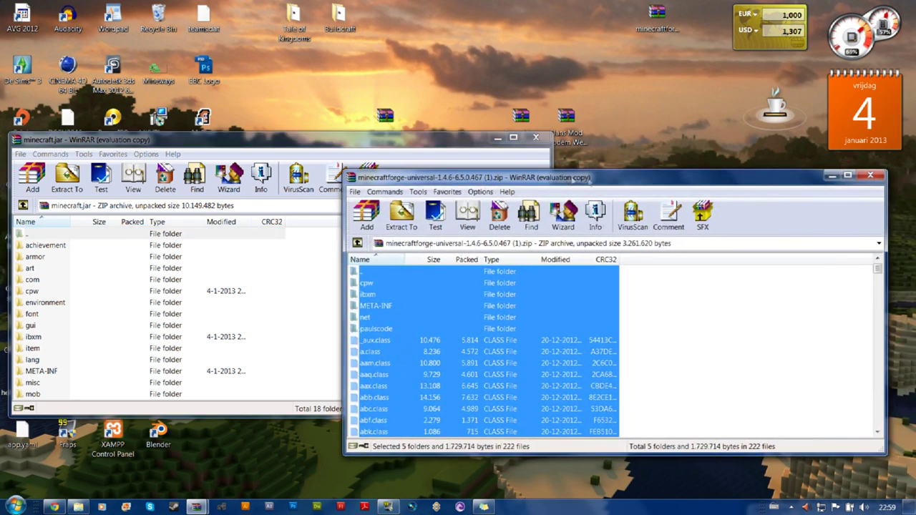
# Close the Forge archive and delete the META-INF folder from minecraft.jar.
pyautogui.click(871, 176)
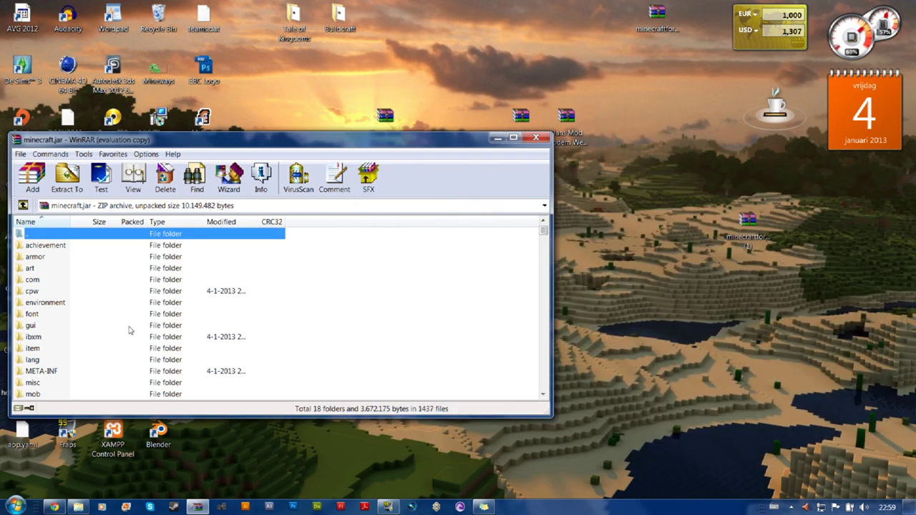
pyautogui.click(86, 374)
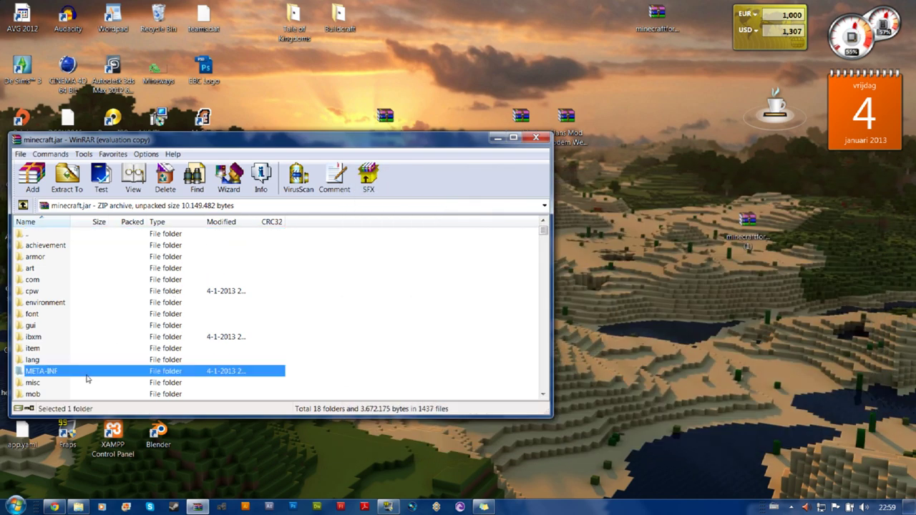
pyautogui.press('Delete')
pyautogui.click(482, 297)
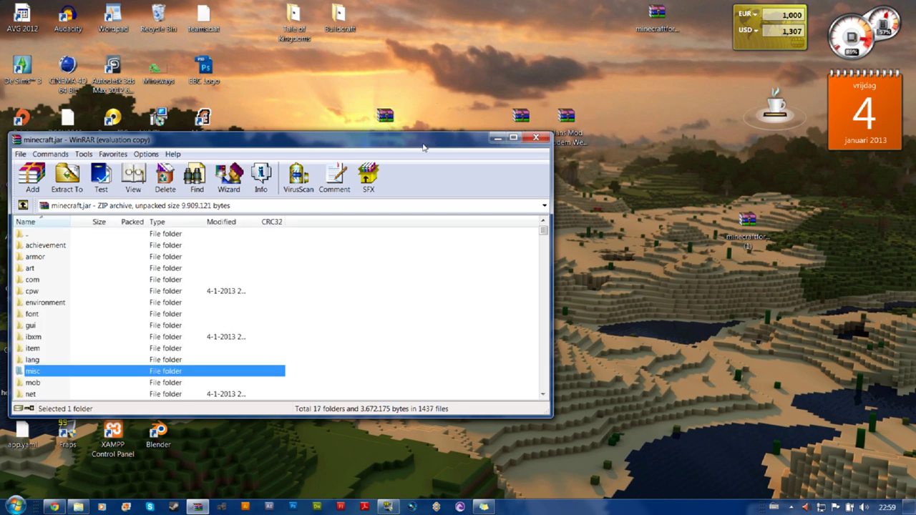
pyautogui.moveTo(424, 148); pyautogui.dragTo(608, 242)
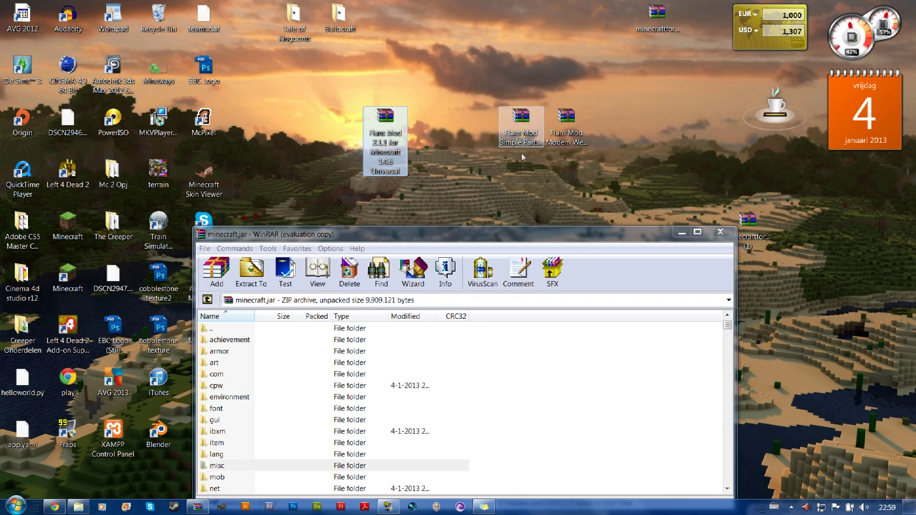
# Place the Forge icon beside the Flans Mod files, then close the minecraft.jar window.
pyautogui.moveTo(738, 228)
pyautogui.mouseDown()
pyautogui.moveTo(608, 173)
pyautogui.moveTo(426, 127)
pyautogui.mouseUp()
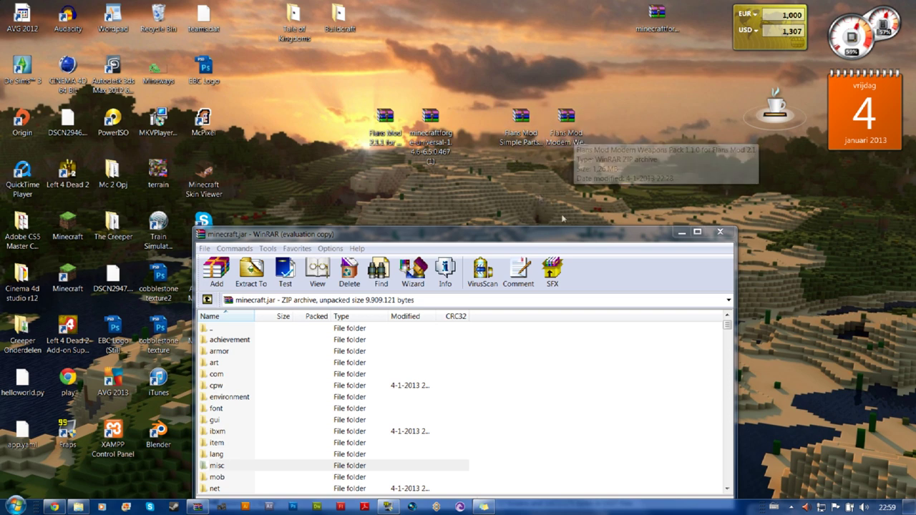
pyautogui.moveTo(579, 236); pyautogui.dragTo(587, 197)
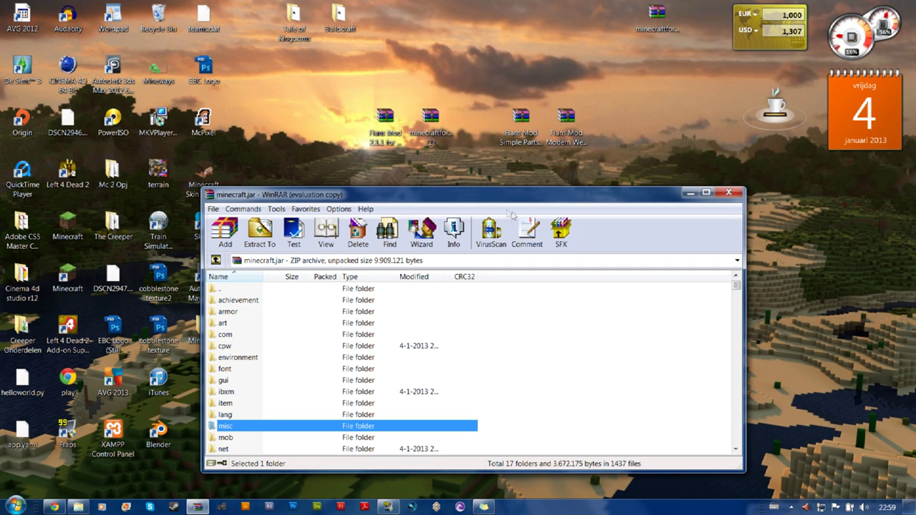
pyautogui.moveTo(528, 198)
pyautogui.mouseDown()
pyautogui.moveTo(543, 170)
pyautogui.moveTo(588, 169)
pyautogui.mouseUp()
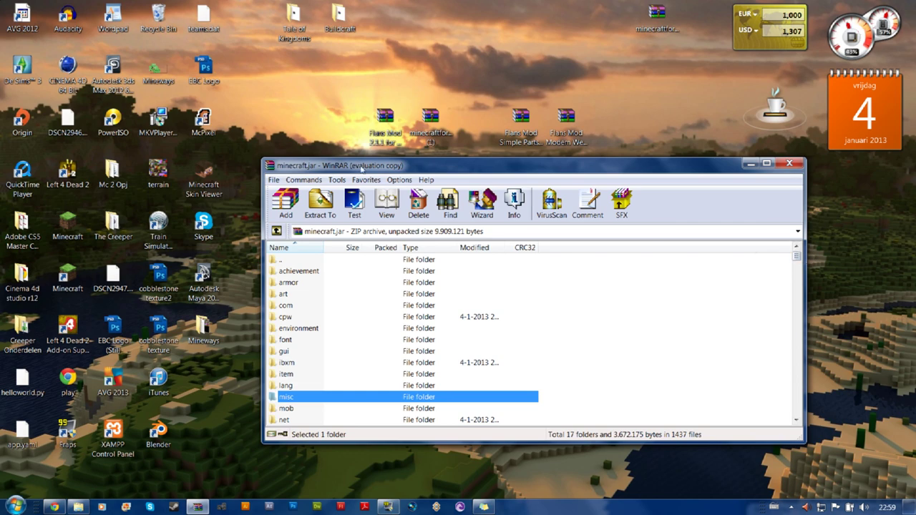
pyautogui.moveTo(362, 169); pyautogui.dragTo(352, 162)
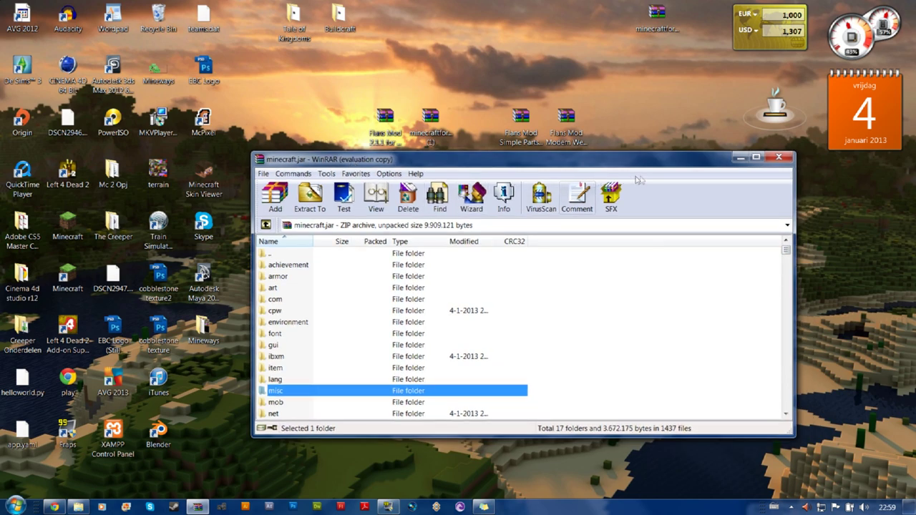
pyautogui.click(779, 159)
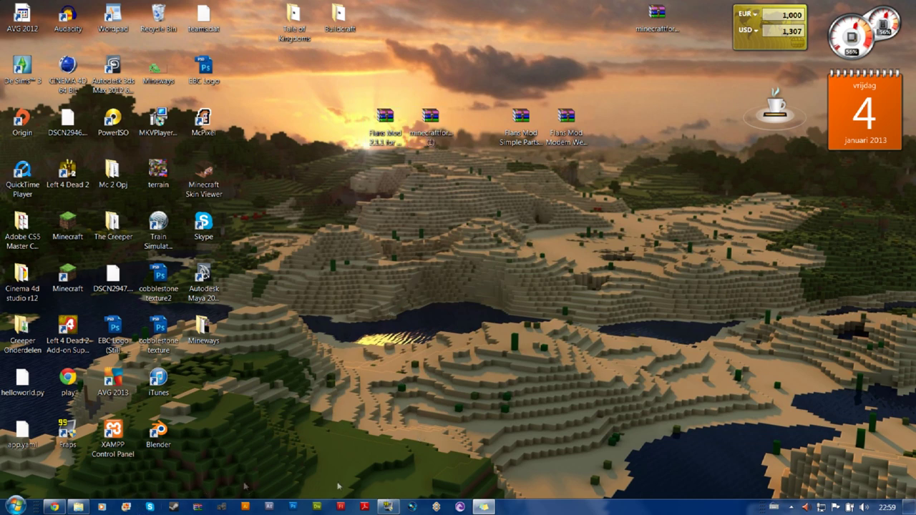
# Restore Explorer, go back from bin to .minecraft, and open the mods folder.
pyautogui.click(81, 508)
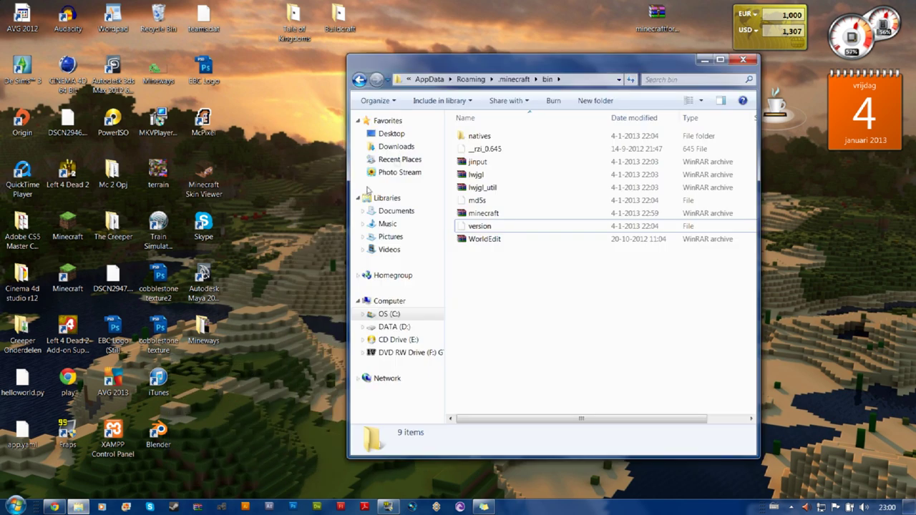
pyautogui.click(361, 80)
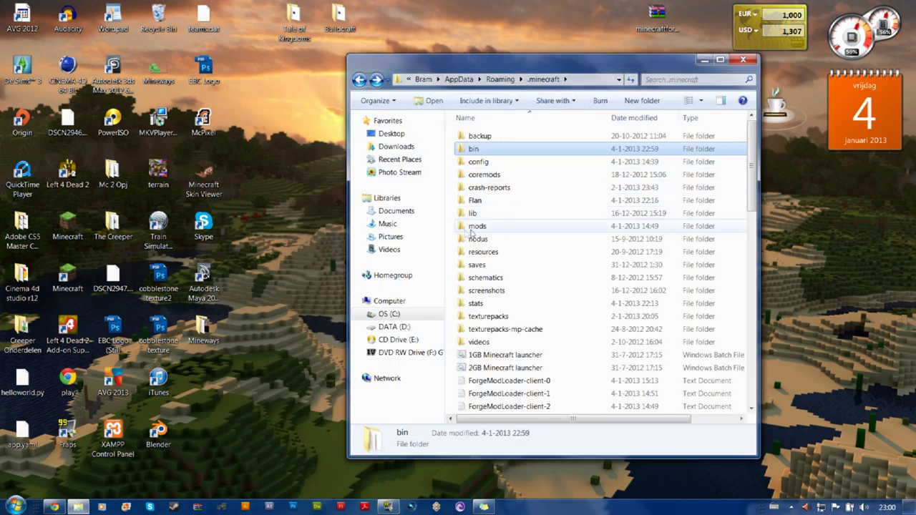
pyautogui.click(447, 226)
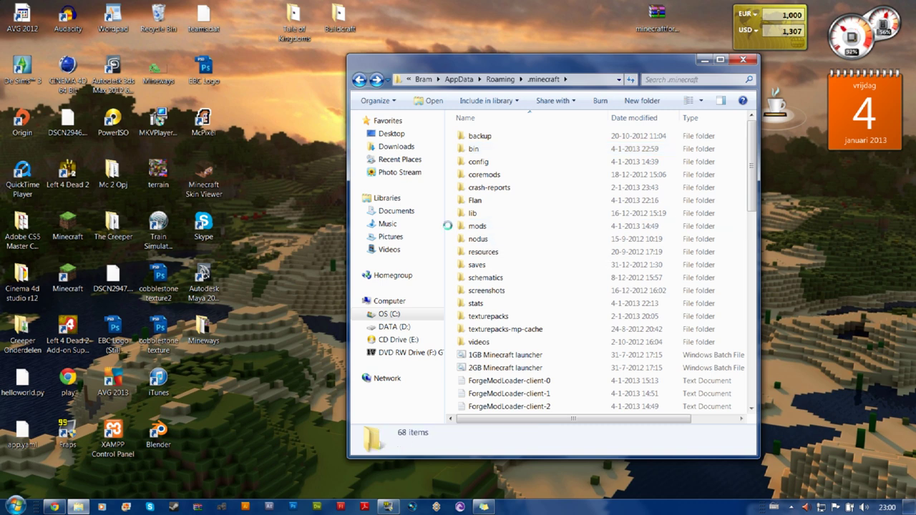
pyautogui.rightClick(448, 227)
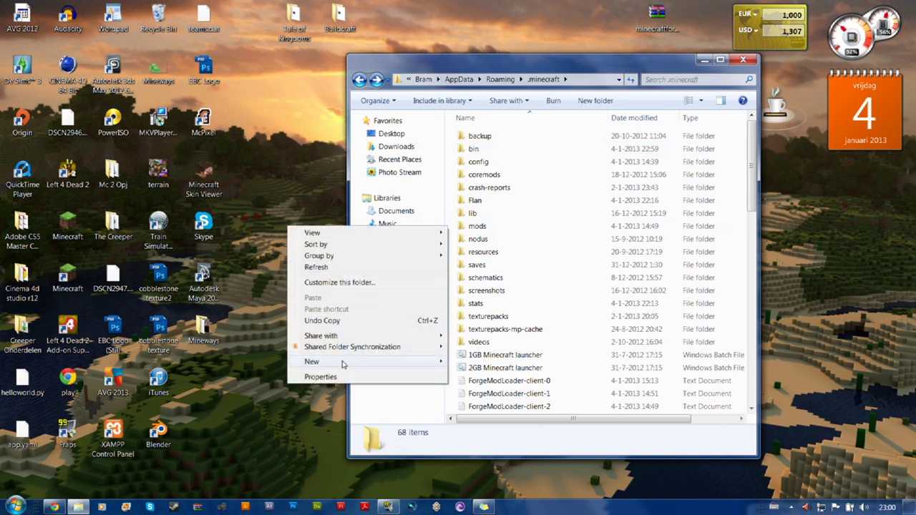
pyautogui.moveTo(343, 362)
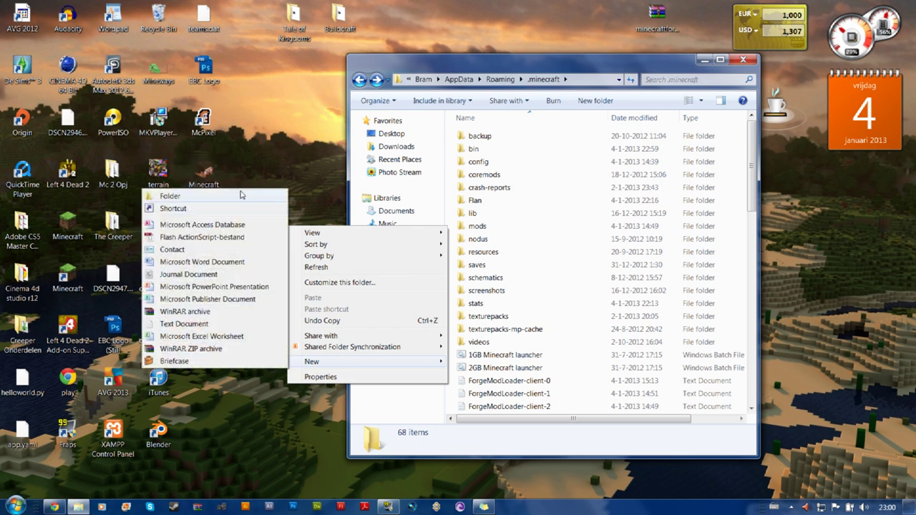
pyautogui.click(448, 148)
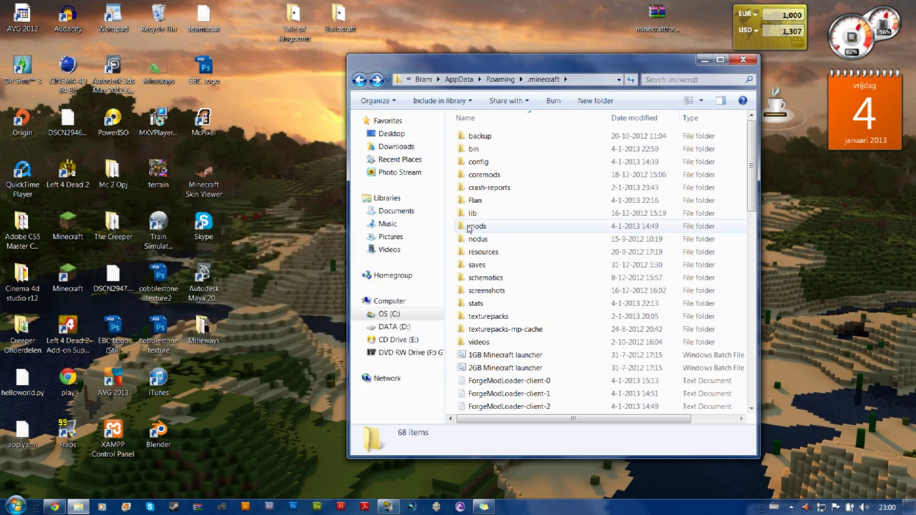
pyautogui.doubleClick(480, 227)
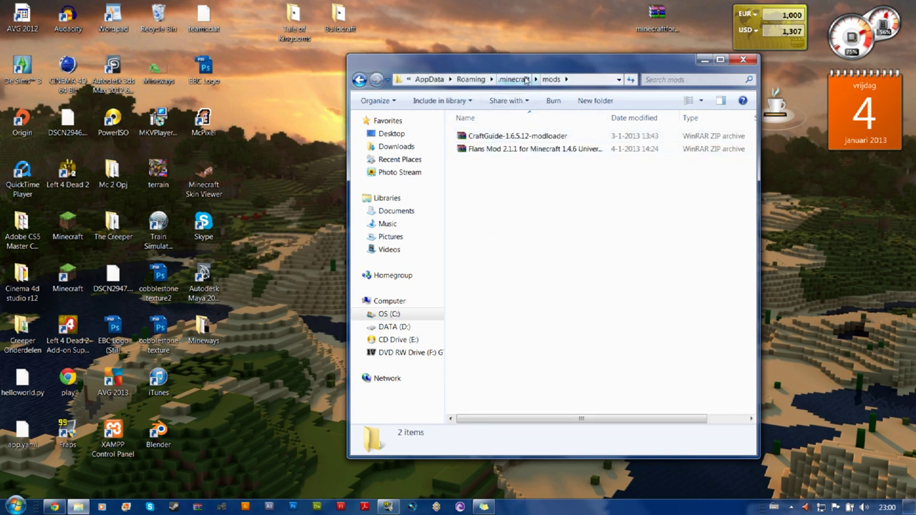
pyautogui.moveTo(527, 66); pyautogui.dragTo(500, 92)
pyautogui.click(469, 178)
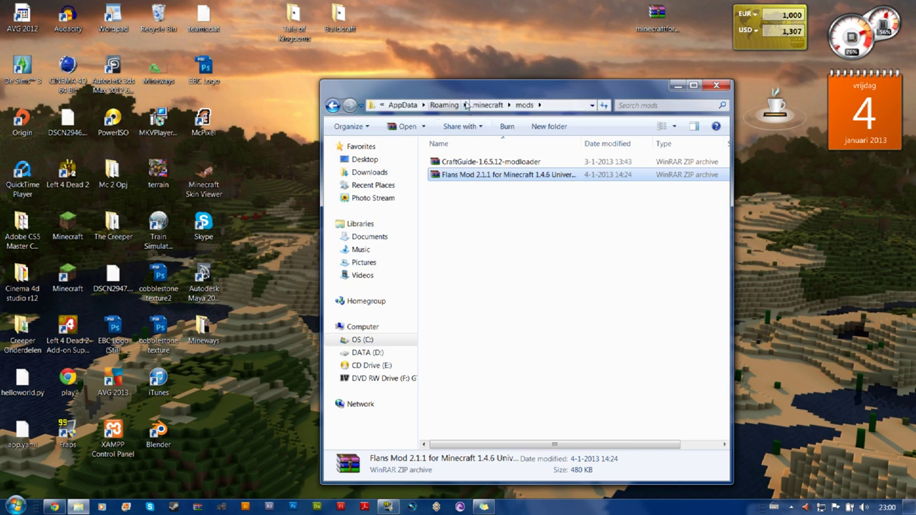
pyautogui.click(465, 105)
pyautogui.click(444, 133)
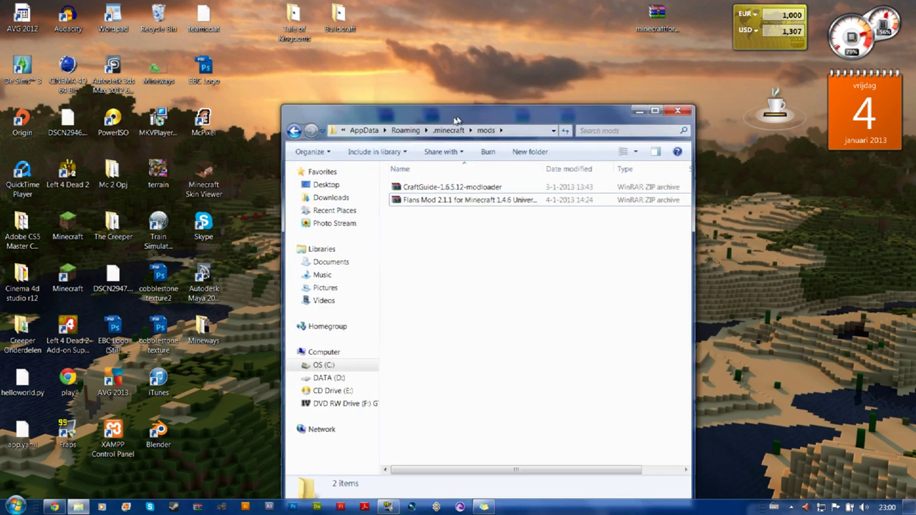
pyautogui.moveTo(460, 114); pyautogui.dragTo(472, 61)
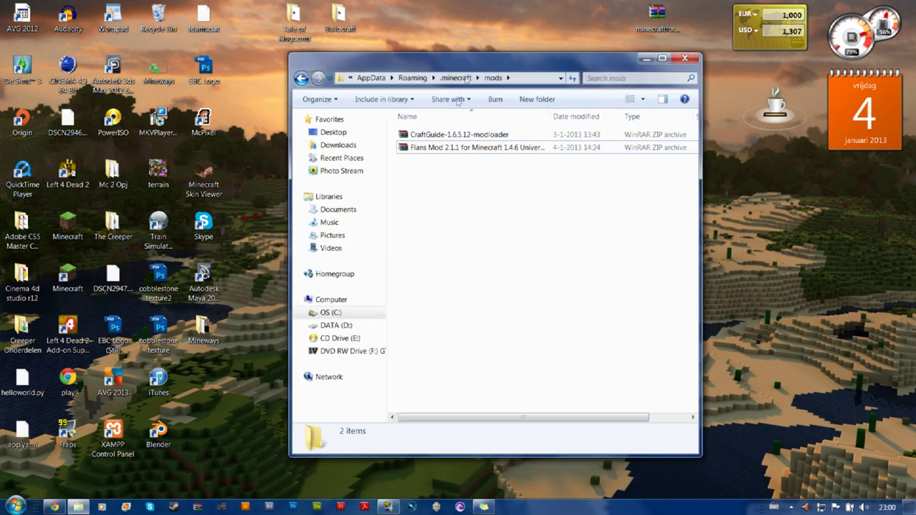
pyautogui.click(430, 136)
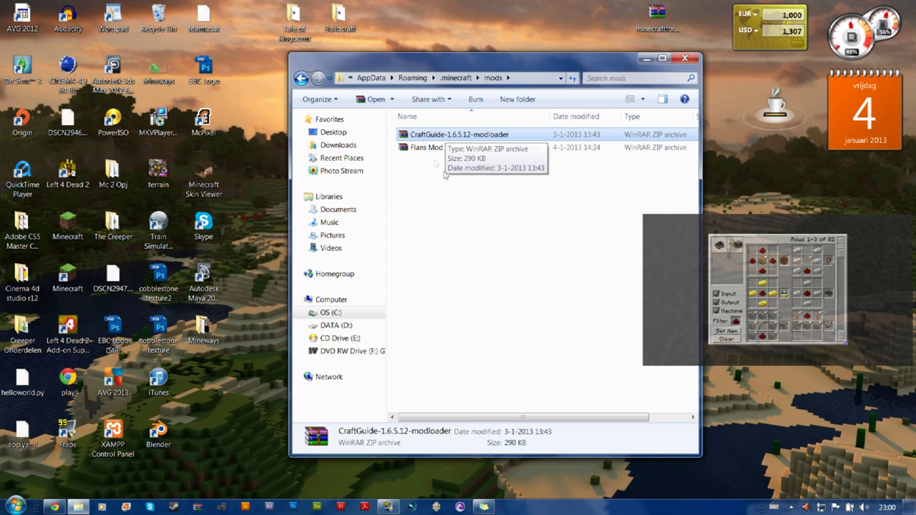
pyautogui.click(464, 190)
pyautogui.click(459, 149)
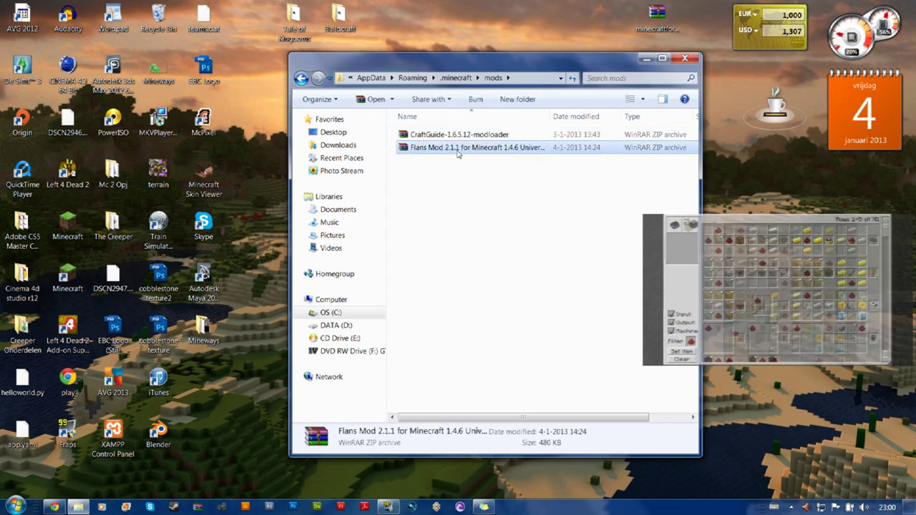
pyautogui.moveTo(564, 60)
pyautogui.mouseDown()
pyautogui.moveTo(488, 140)
pyautogui.moveTo(507, 82)
pyautogui.mouseUp()
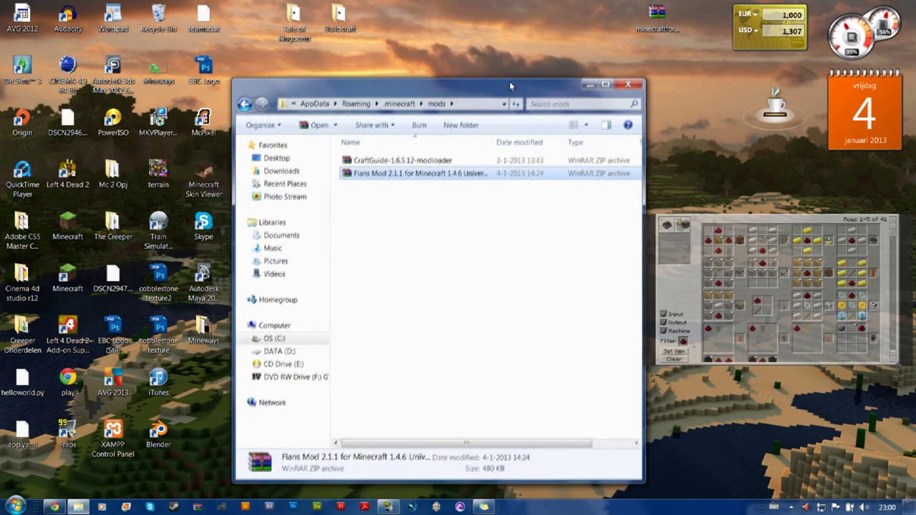
pyautogui.keyDown('ctrl'); pyautogui.click(378, 169); pyautogui.keyUp('ctrl')
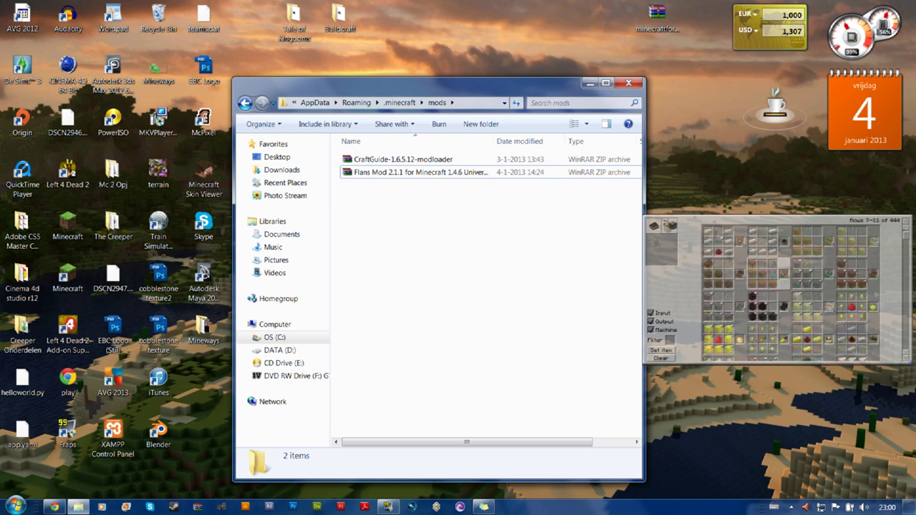
pyautogui.click(374, 160)
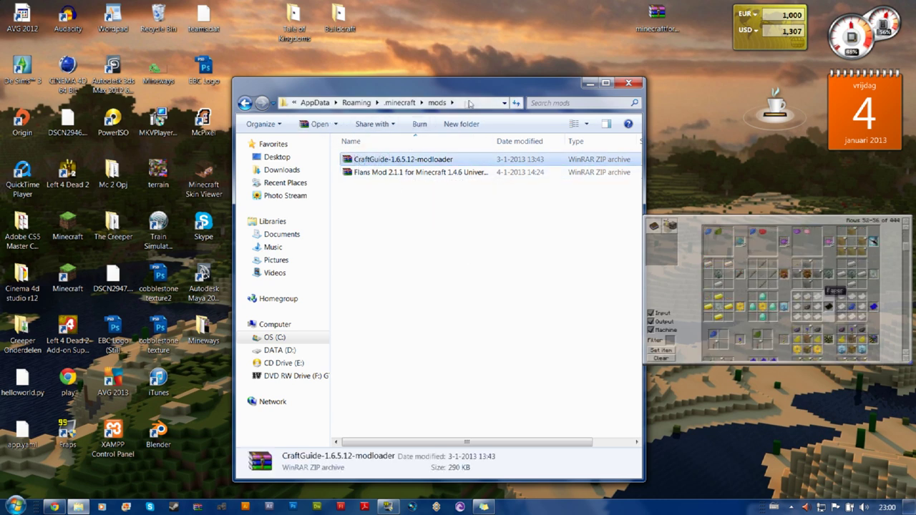
pyautogui.moveTo(468, 109); pyautogui.dragTo(443, 92)
pyautogui.click(378, 156)
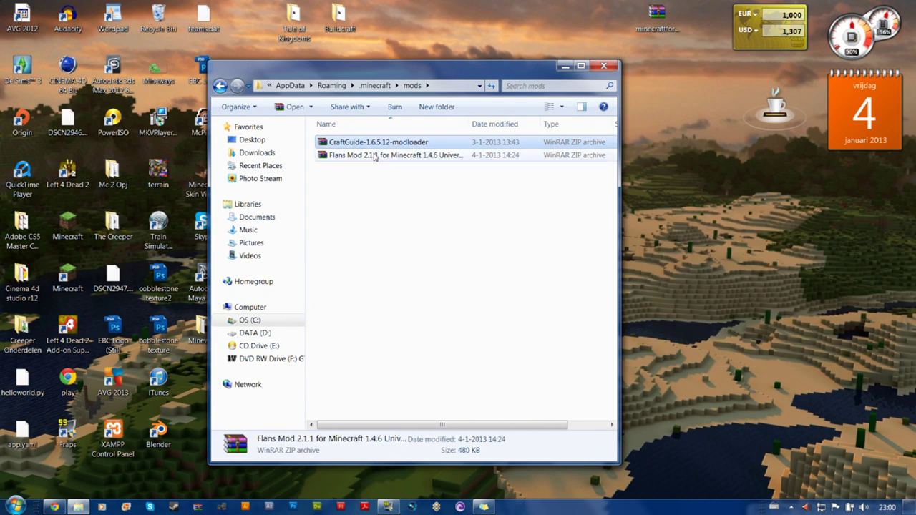
pyautogui.moveTo(451, 72); pyautogui.dragTo(421, 149)
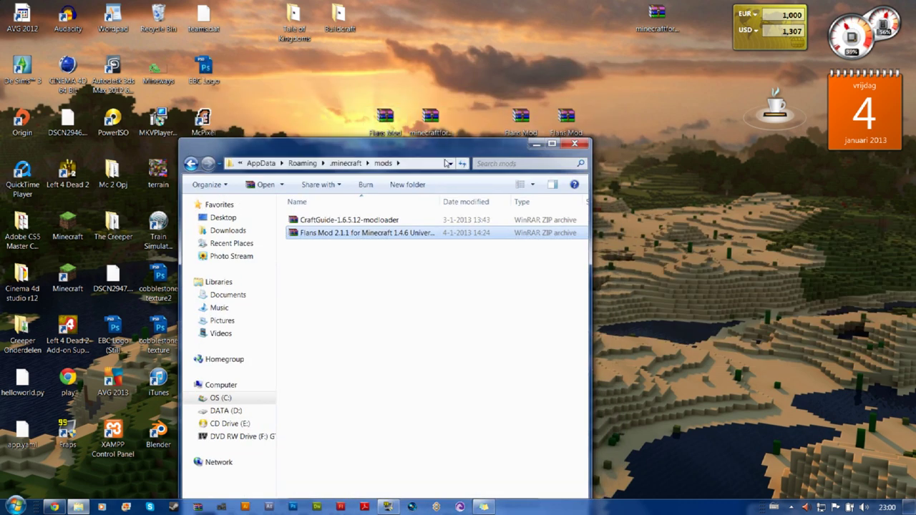
pyautogui.moveTo(430, 147); pyautogui.dragTo(459, 114)
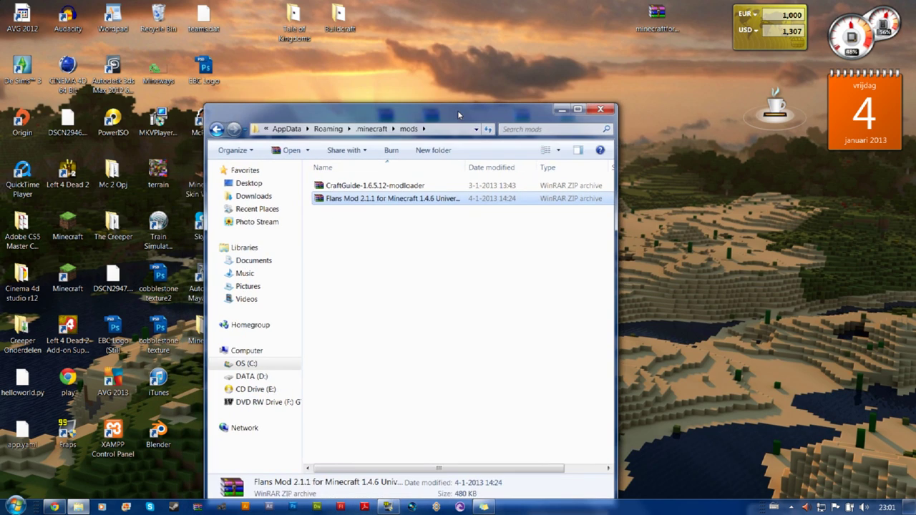
# Go back to the .minecraft folder and select the Flan folder.
pyautogui.click(216, 128)
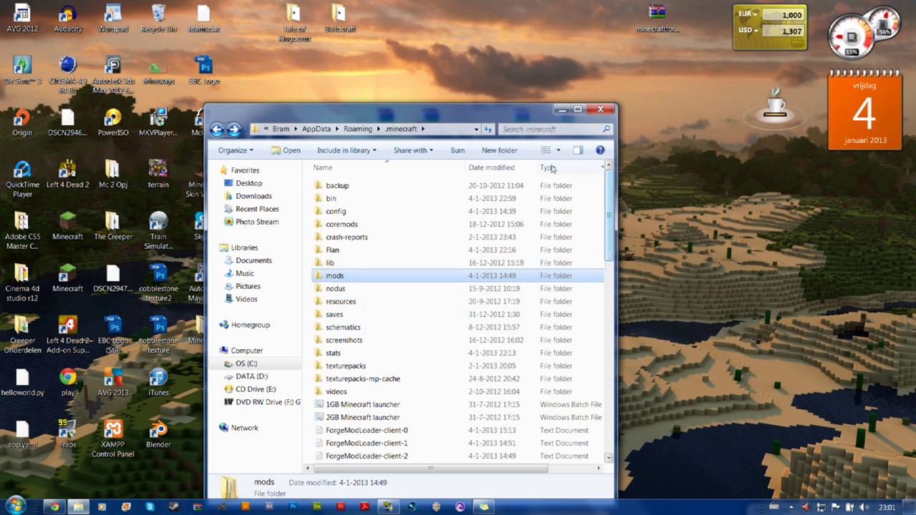
pyautogui.moveTo(393, 113)
pyautogui.mouseDown()
pyautogui.moveTo(471, 177)
pyautogui.moveTo(489, 146)
pyautogui.moveTo(451, 94)
pyautogui.mouseUp()
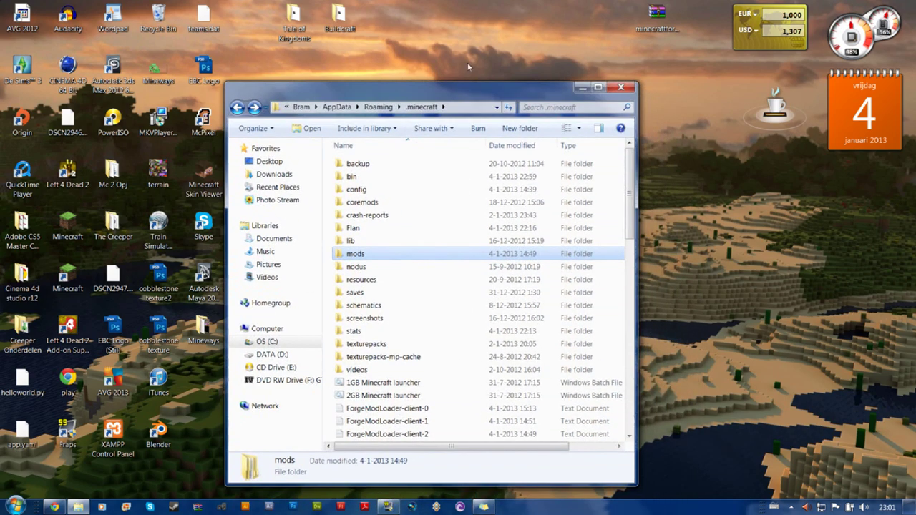
pyautogui.moveTo(534, 90)
pyautogui.mouseDown()
pyautogui.moveTo(583, 131)
pyautogui.moveTo(565, 92)
pyautogui.mouseUp()
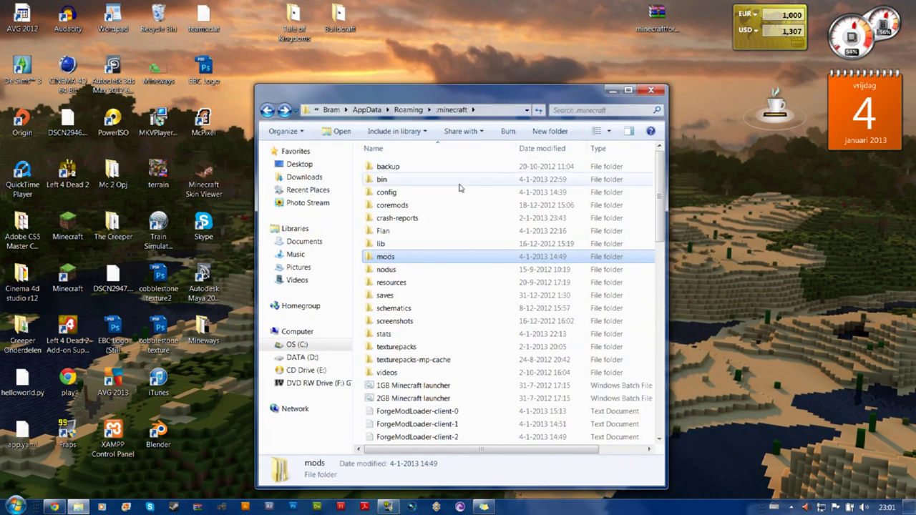
pyautogui.click(387, 232)
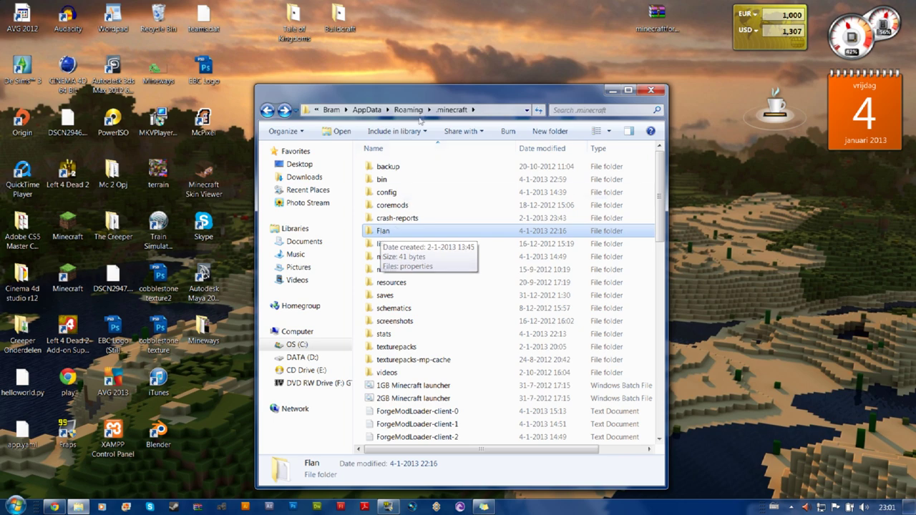
pyautogui.moveTo(430, 91)
pyautogui.mouseDown()
pyautogui.moveTo(454, 107)
pyautogui.moveTo(496, 169)
pyautogui.moveTo(483, 168)
pyautogui.moveTo(422, 96)
pyautogui.mouseUp()
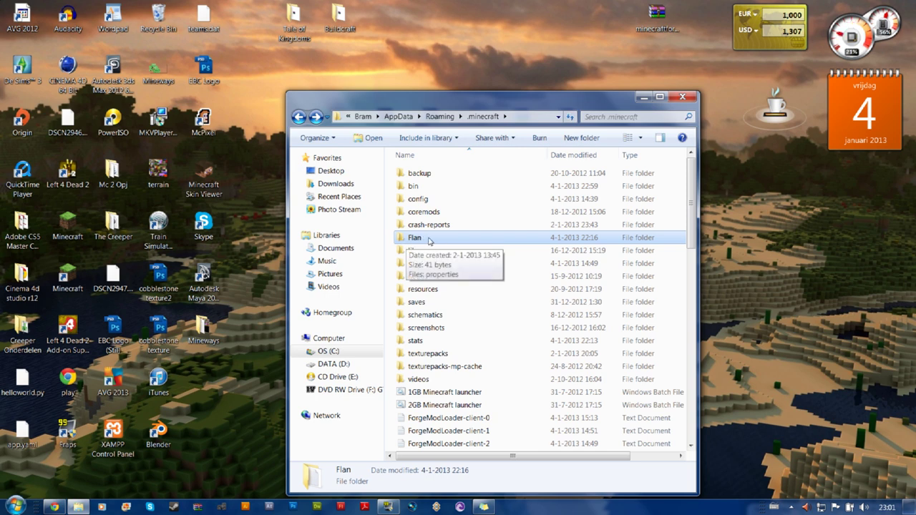
# Open Flan's properties file in Notepad, check its True values, and close it unchanged.
pyautogui.doubleClick(433, 241)
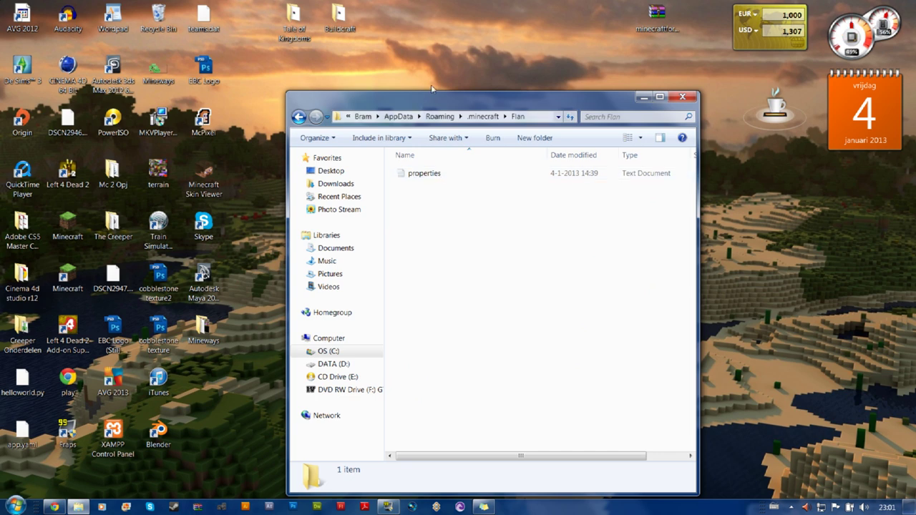
pyautogui.doubleClick(443, 177)
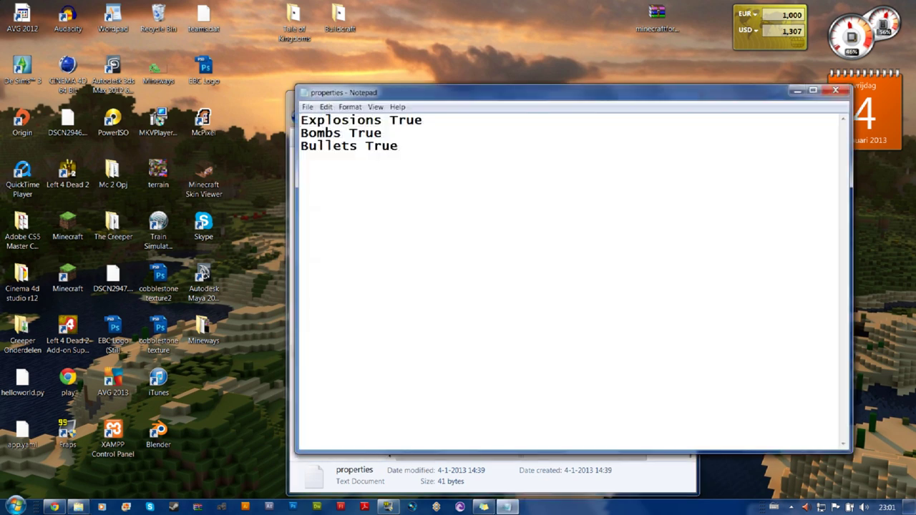
pyautogui.press('End')
pyautogui.hotkey('shift', 'Left')
pyautogui.hotkey('shift', 'Left')
pyautogui.hotkey('shift', 'Left')
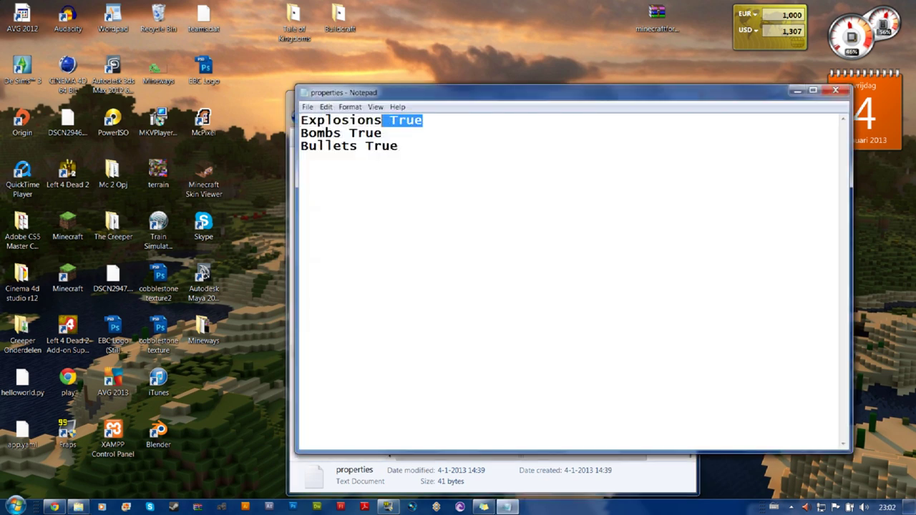
pyautogui.press('End')
pyautogui.hotkey('shift', 'Left')
pyautogui.hotkey('shift', 'Left')
pyautogui.hotkey('shift', 'Left')
pyautogui.click(358, 133)
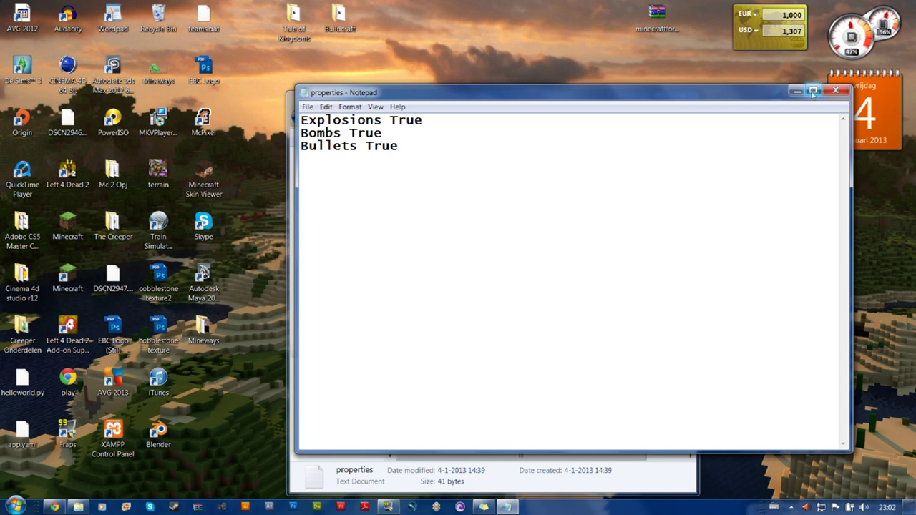
pyautogui.click(836, 91)
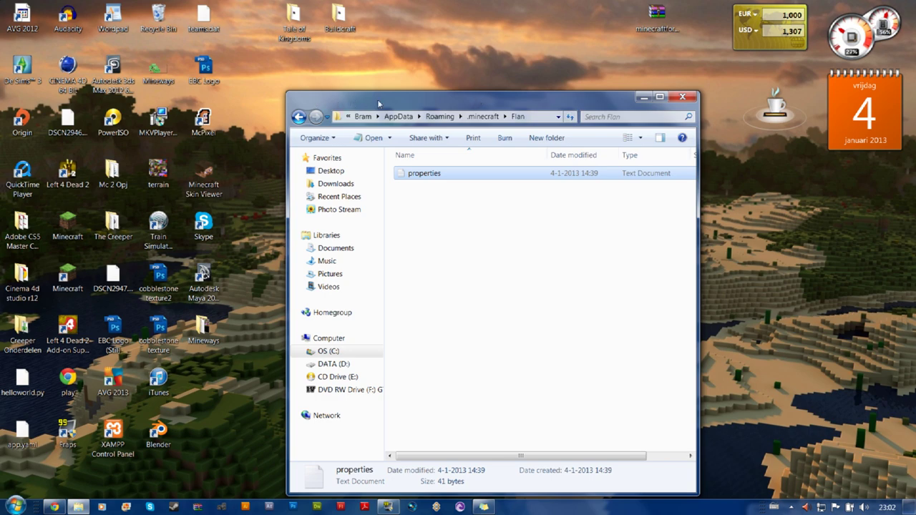
pyautogui.moveTo(379, 105)
pyautogui.mouseDown()
pyautogui.moveTo(313, 152)
pyautogui.moveTo(335, 162)
pyautogui.mouseUp()
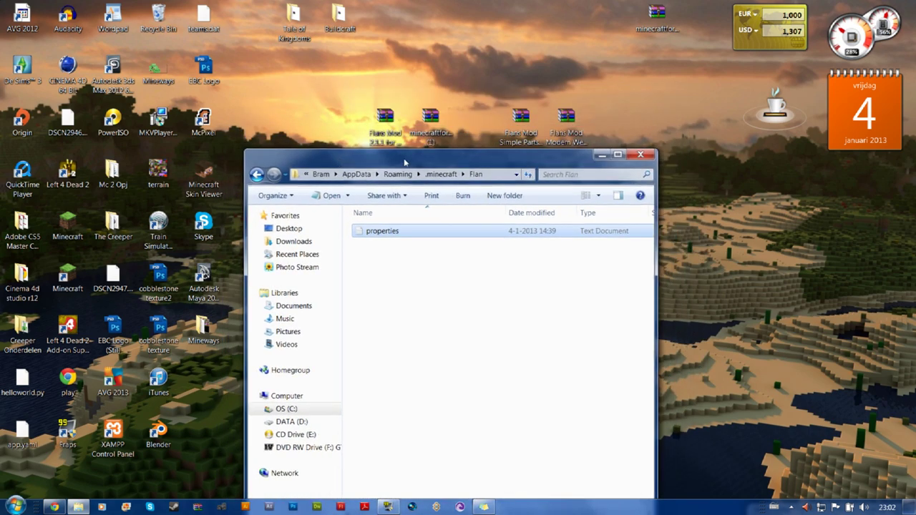
pyautogui.moveTo(404, 162); pyautogui.dragTo(408, 59)
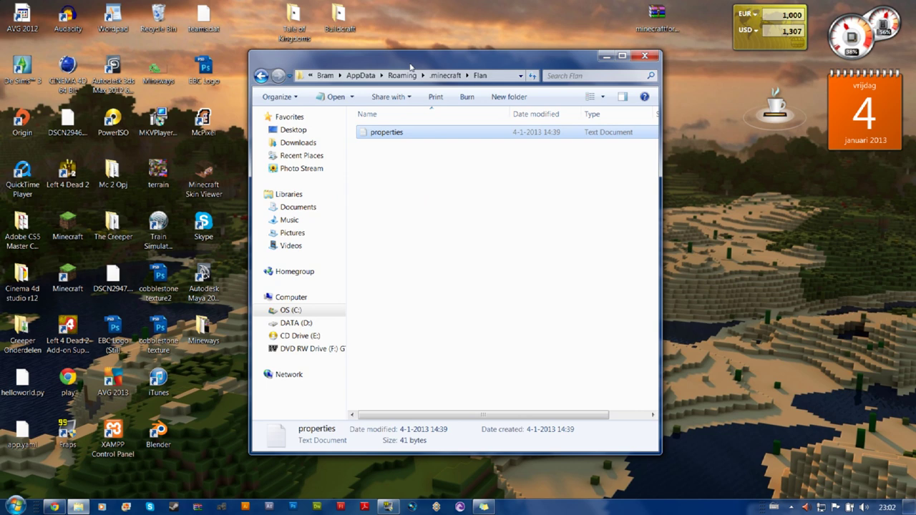
pyautogui.moveTo(412, 72); pyautogui.dragTo(403, 166)
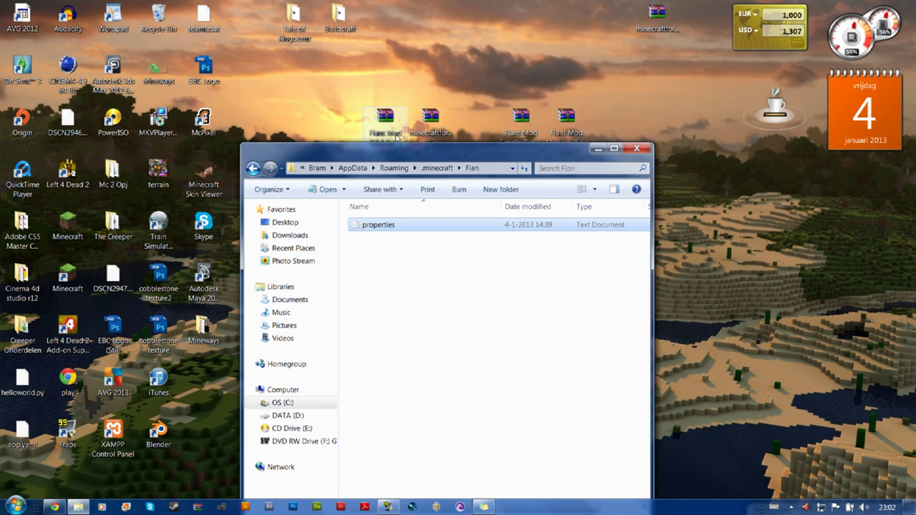
pyautogui.moveTo(377, 154); pyautogui.dragTo(381, 85)
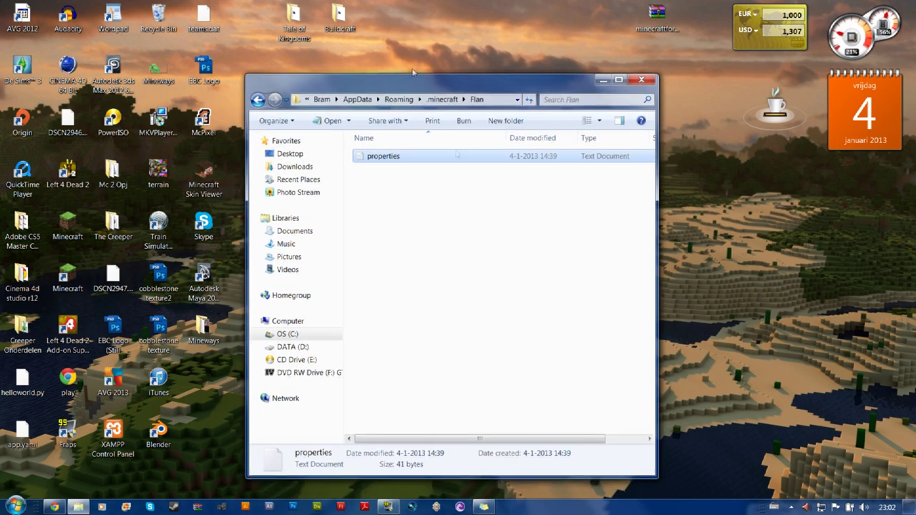
pyautogui.moveTo(439, 86); pyautogui.dragTo(451, 175)
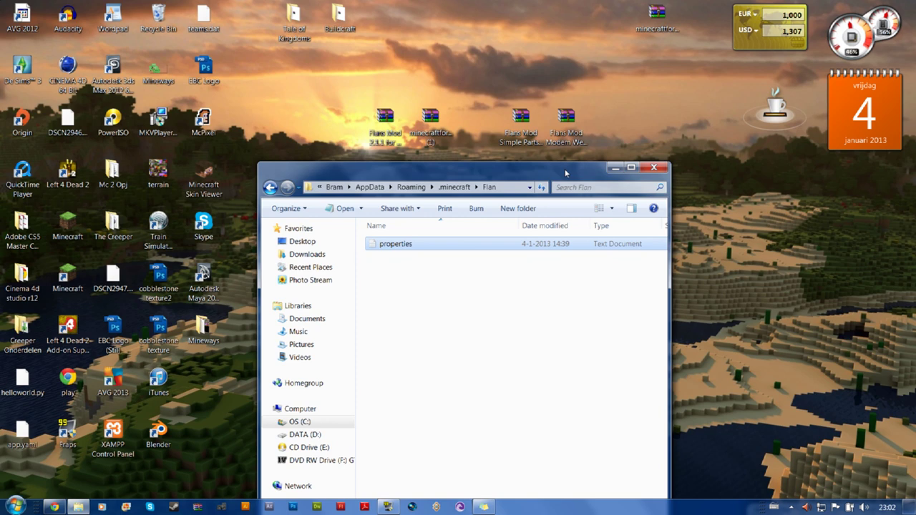
pyautogui.moveTo(528, 175); pyautogui.dragTo(527, 92)
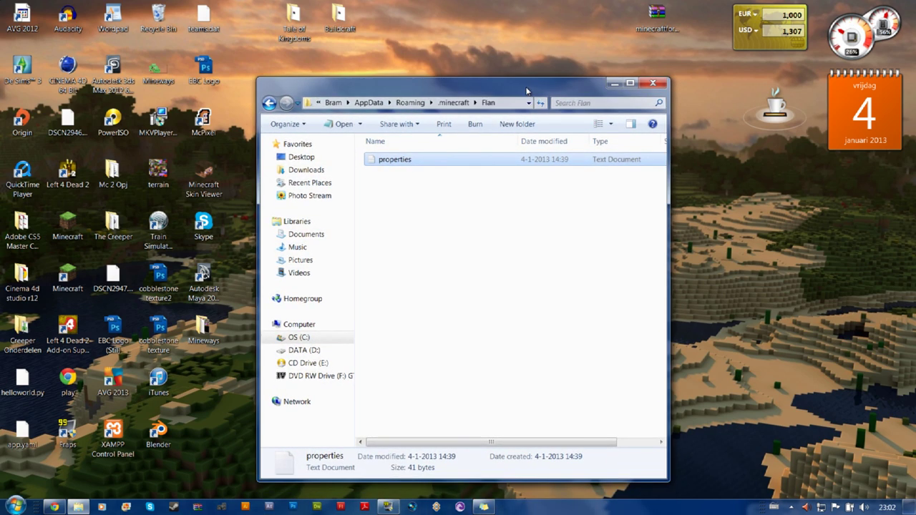
pyautogui.click(361, 205)
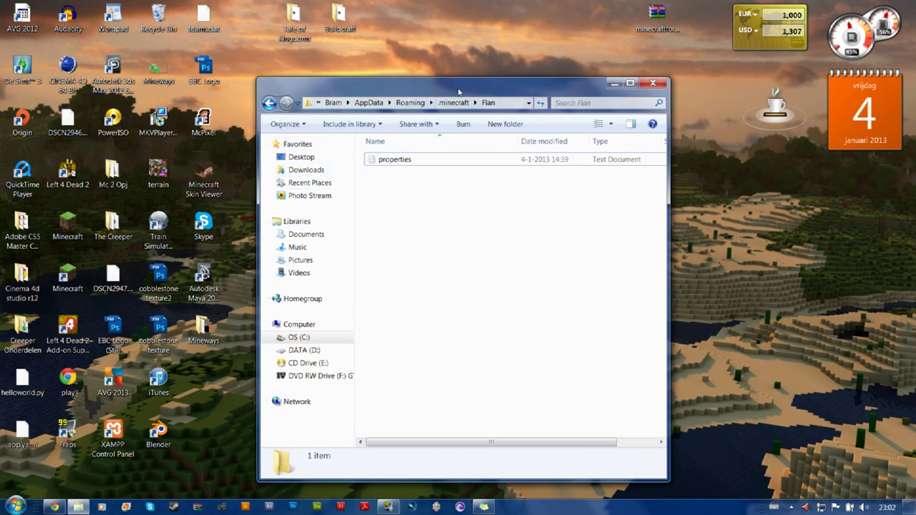
pyautogui.moveTo(459, 91)
pyautogui.mouseDown()
pyautogui.moveTo(457, 164)
pyautogui.moveTo(496, 173)
pyautogui.mouseUp()
# Line up the Simple Parts and Modern Weapons archives and open Simple Parts Pack in WinRAR.
pyautogui.moveTo(523, 142); pyautogui.dragTo(504, 92)
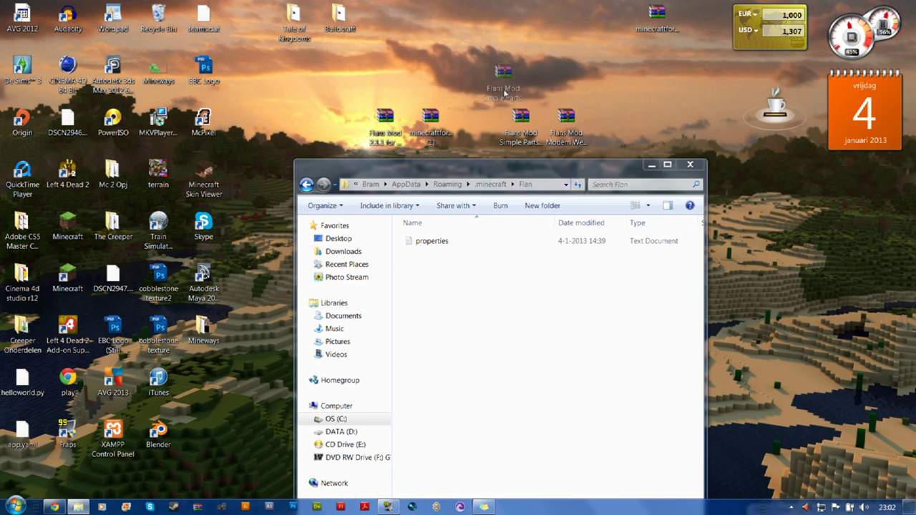
pyautogui.moveTo(552, 131); pyautogui.dragTo(551, 78)
pyautogui.click(510, 87)
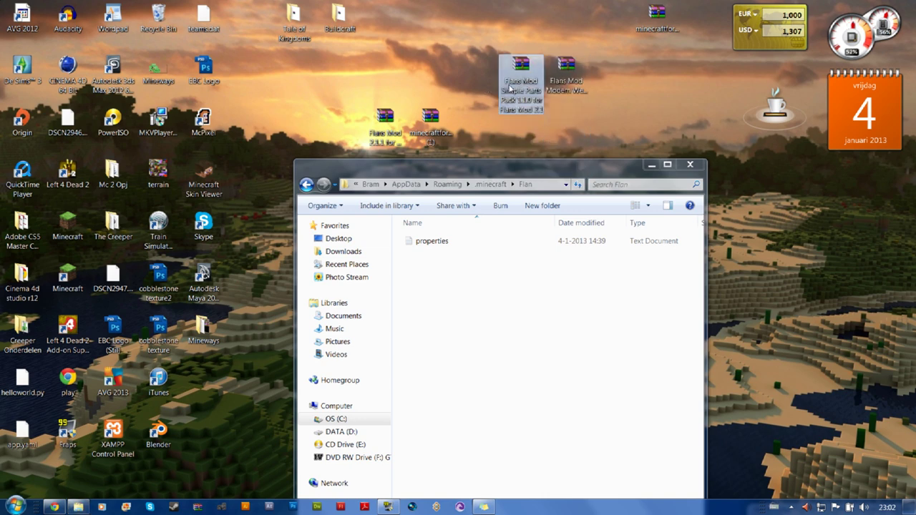
pyautogui.click(573, 83)
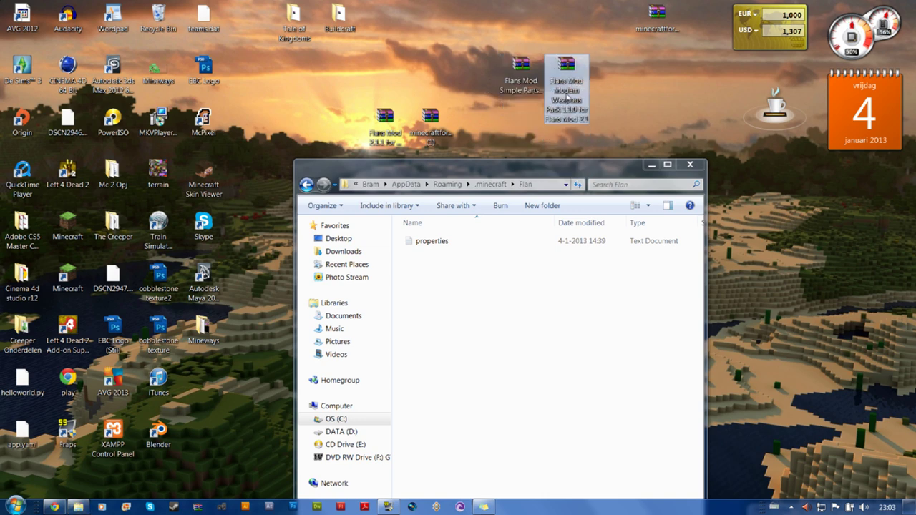
pyautogui.click(511, 69)
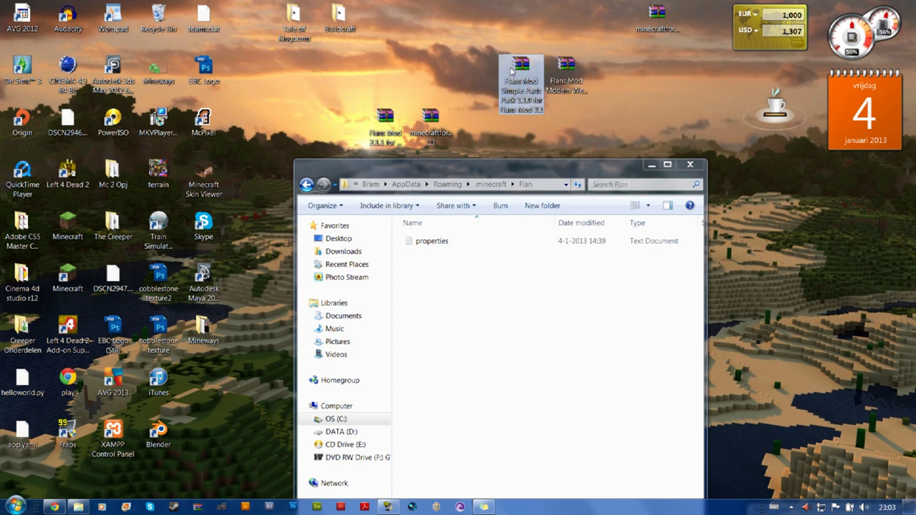
pyautogui.doubleClick(529, 92)
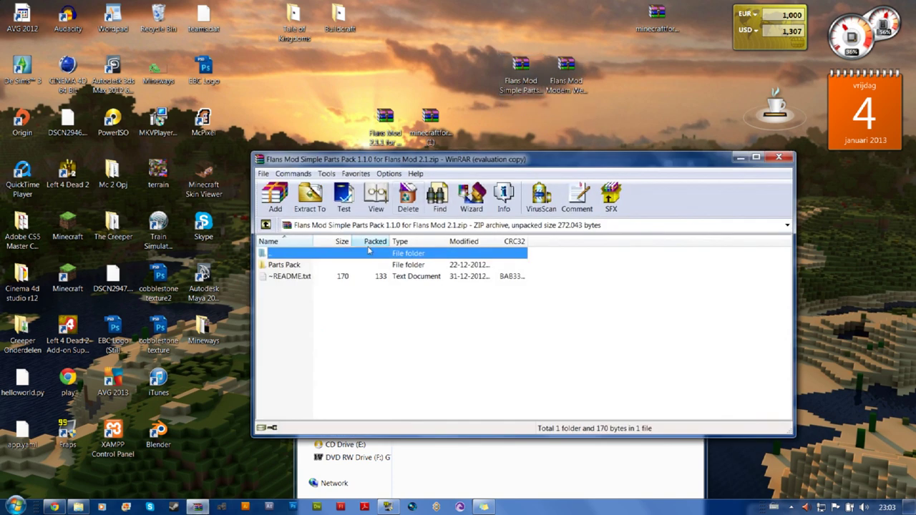
pyautogui.click(603, 250)
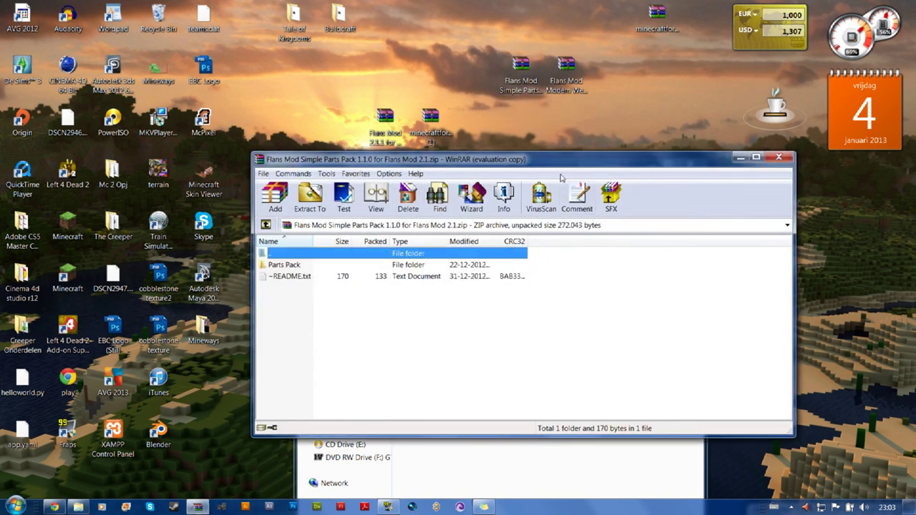
# Drag the Parts Pack folder into the Flan folder and read the included README.txt.
pyautogui.moveTo(562, 172)
pyautogui.mouseDown()
pyautogui.moveTo(708, 336)
pyautogui.moveTo(814, 320)
pyautogui.mouseUp()
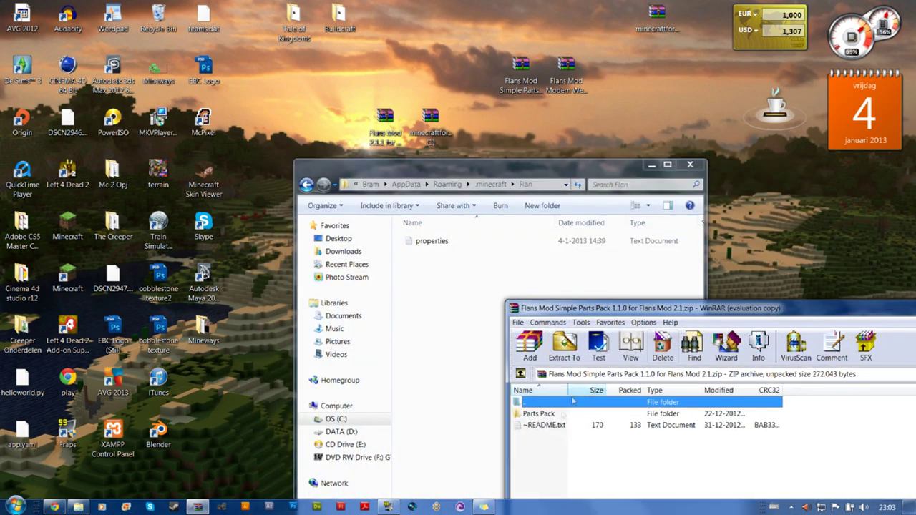
pyautogui.click(549, 415)
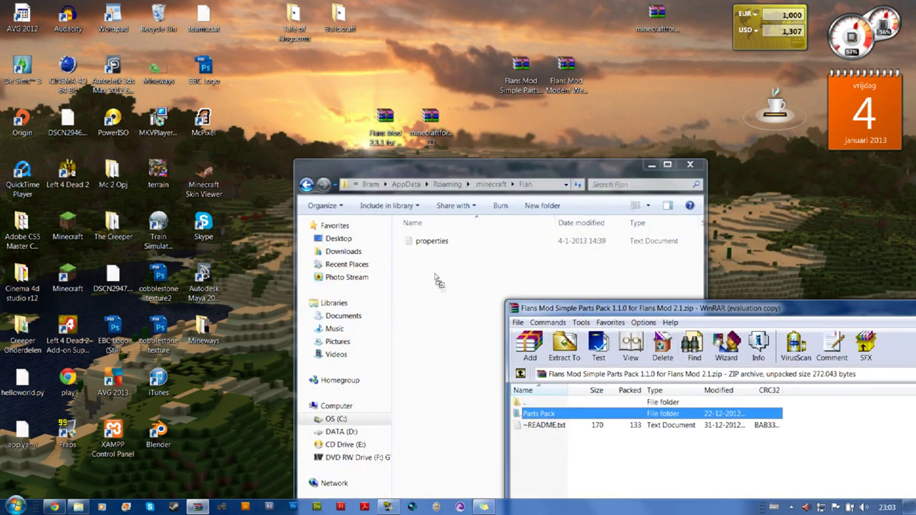
pyautogui.moveTo(437, 281); pyautogui.dragTo(436, 281)
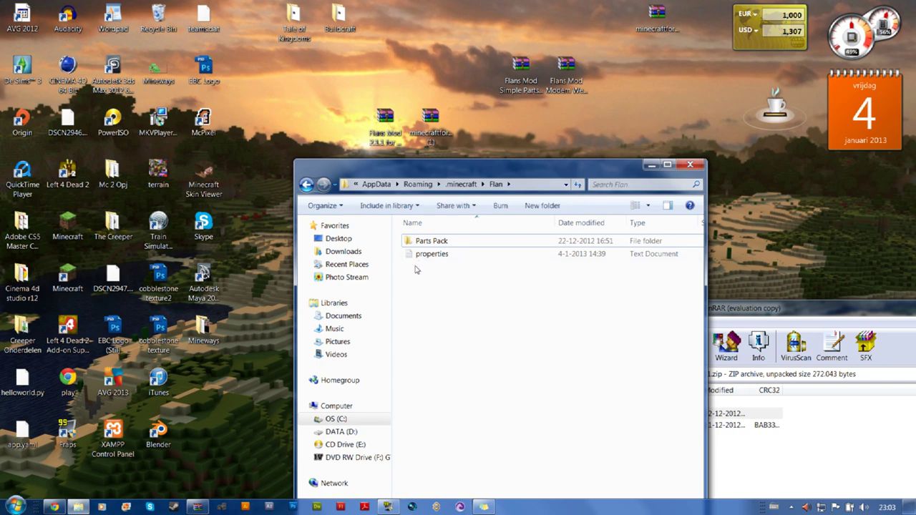
pyautogui.moveTo(775, 315)
pyautogui.mouseDown()
pyautogui.moveTo(569, 262)
pyautogui.moveTo(549, 266)
pyautogui.mouseUp()
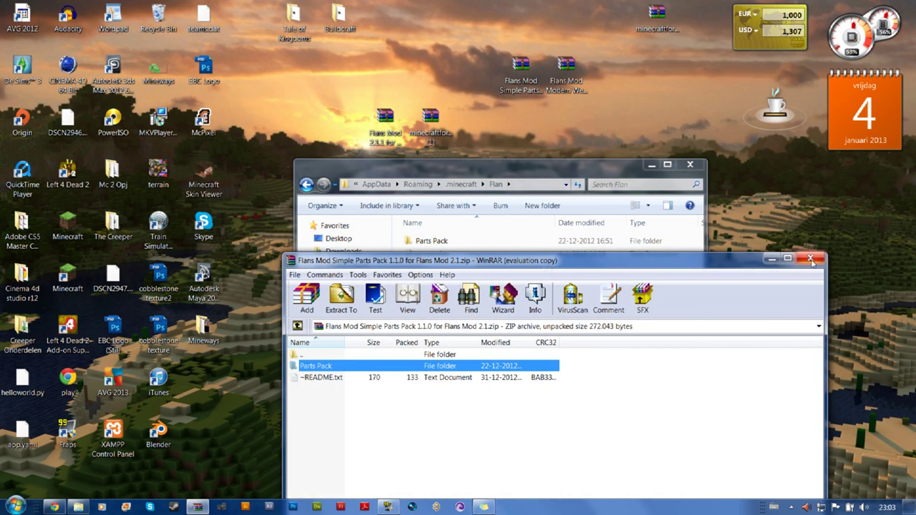
pyautogui.doubleClick(322, 377)
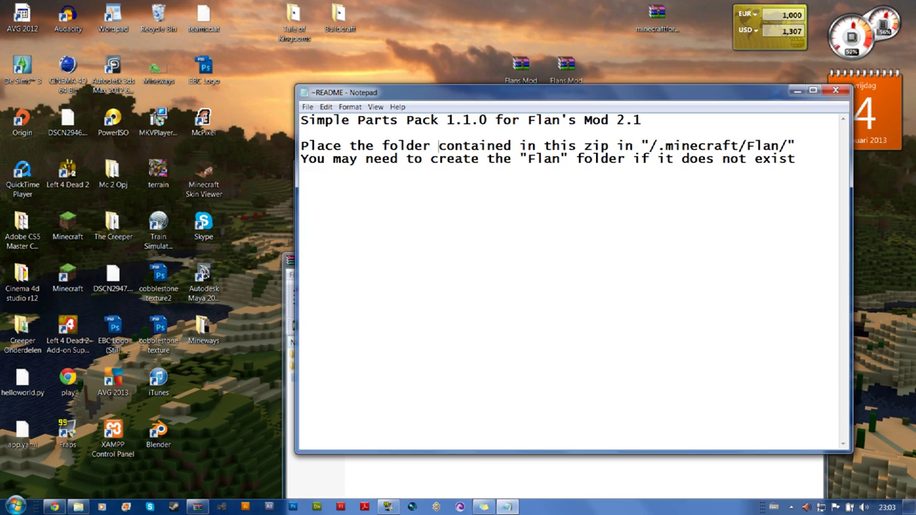
pyautogui.click(836, 91)
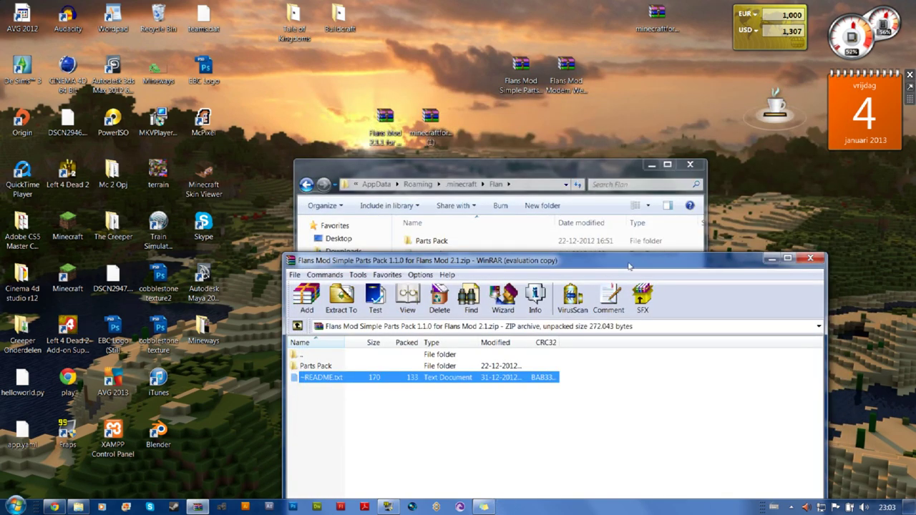
pyautogui.moveTo(668, 267); pyautogui.dragTo(645, 247)
# Close the Simple Parts archive and extract the Modern Weapons Pack folder into Flan.
pyautogui.click(782, 241)
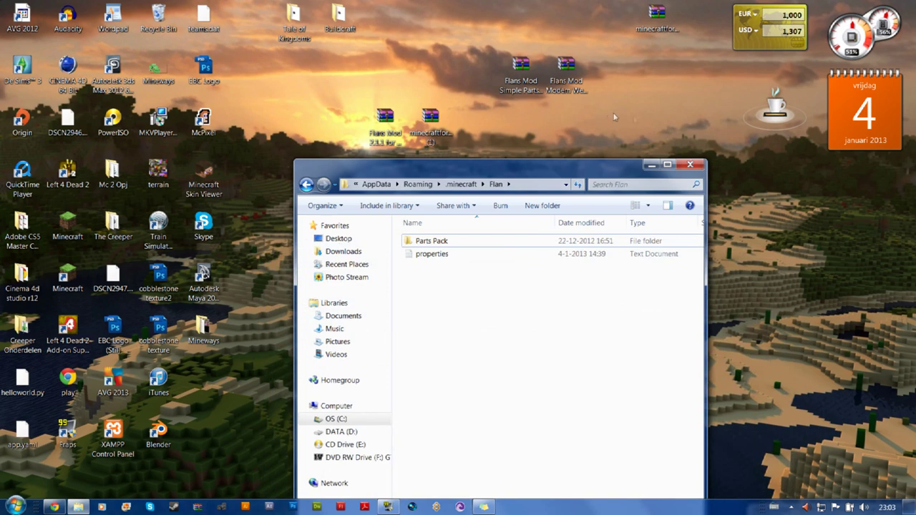
pyautogui.doubleClick(577, 87)
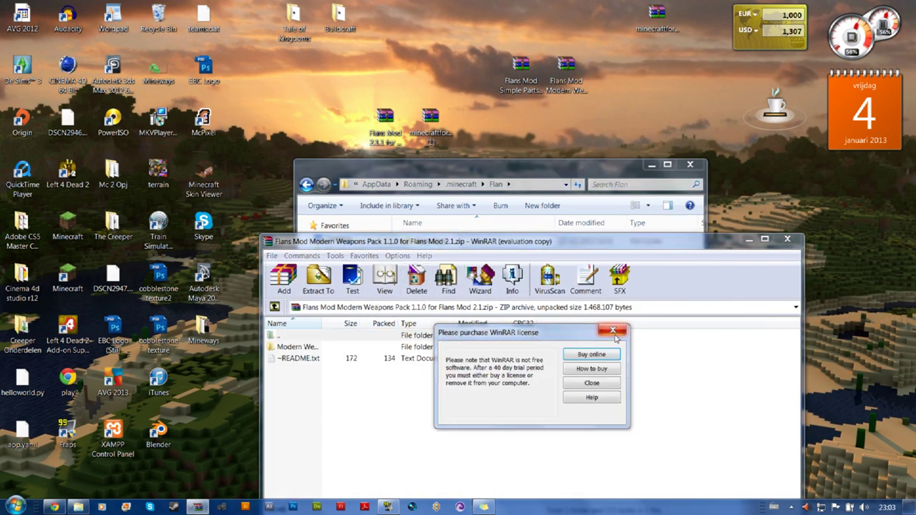
pyautogui.press('Escape')
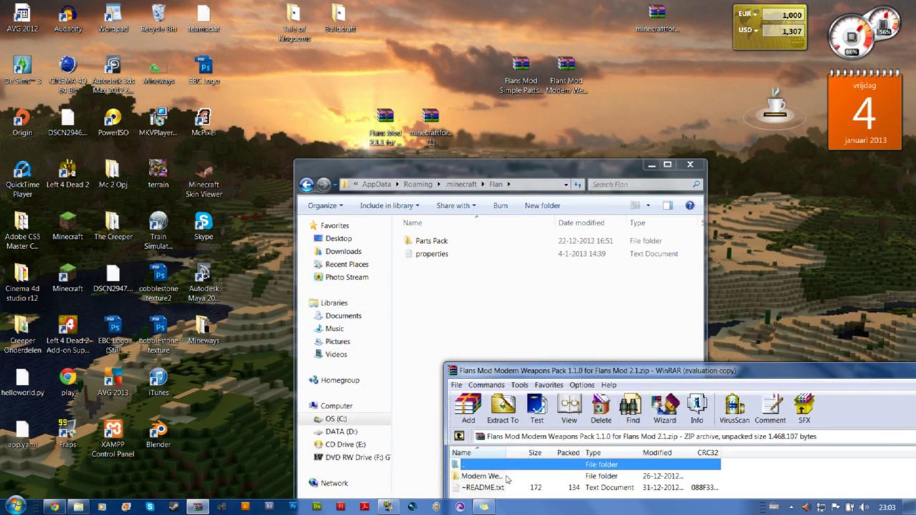
pyautogui.doubleClick(501, 477)
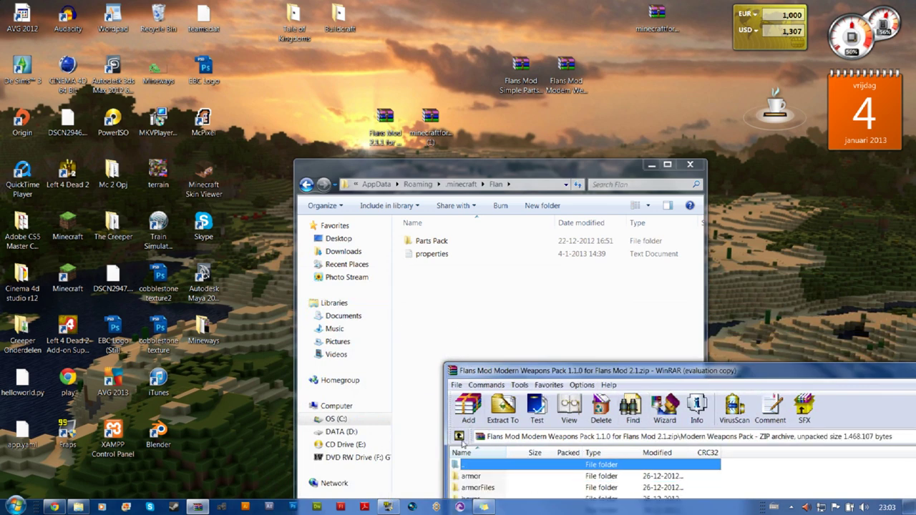
pyautogui.click(459, 437)
pyautogui.moveTo(444, 300); pyautogui.dragTo(440, 292)
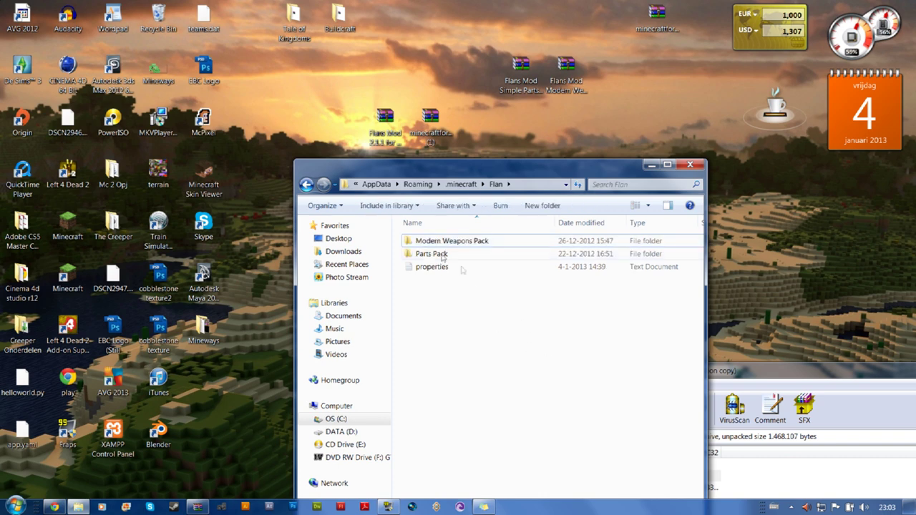
# Confirm Parts Pack and Modern Weapons Pack sit in Flan, then close the archive and folder windows.
pyautogui.click(445, 258)
pyautogui.click(437, 244)
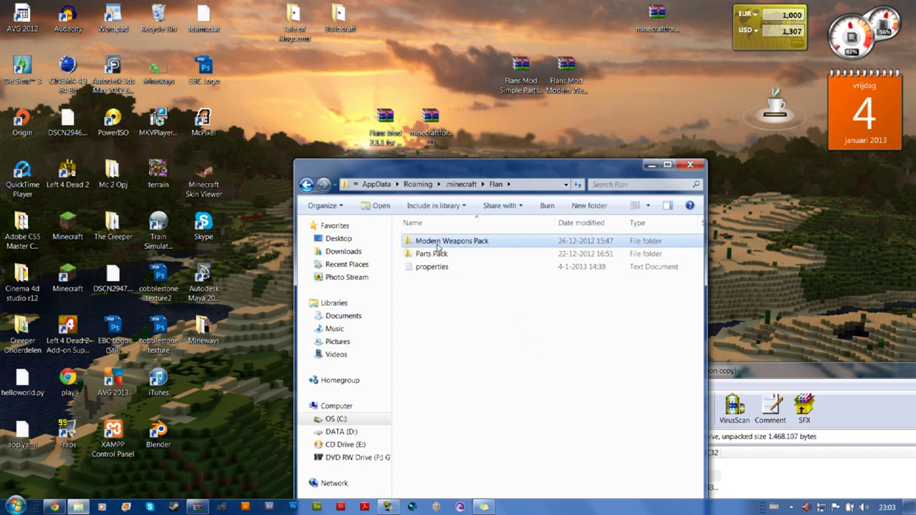
pyautogui.moveTo(782, 382); pyautogui.dragTo(756, 316)
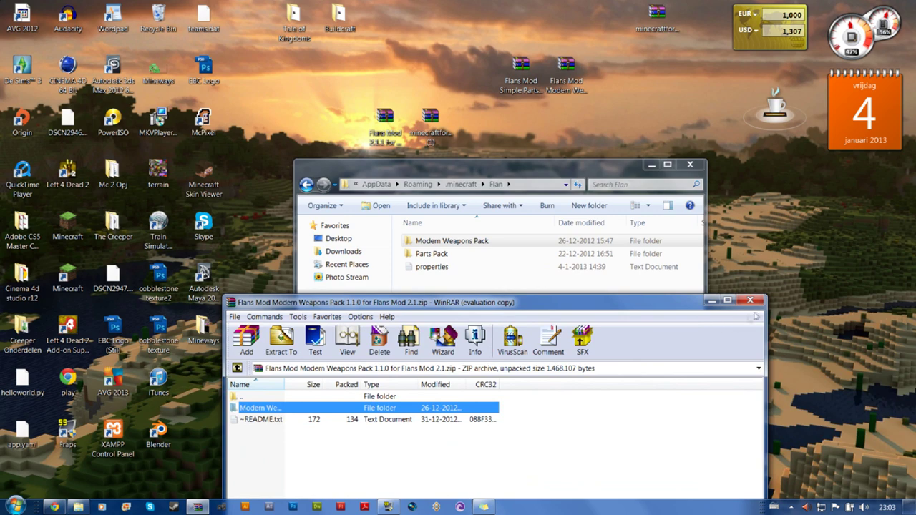
pyautogui.click(750, 301)
pyautogui.moveTo(524, 171); pyautogui.dragTo(516, 141)
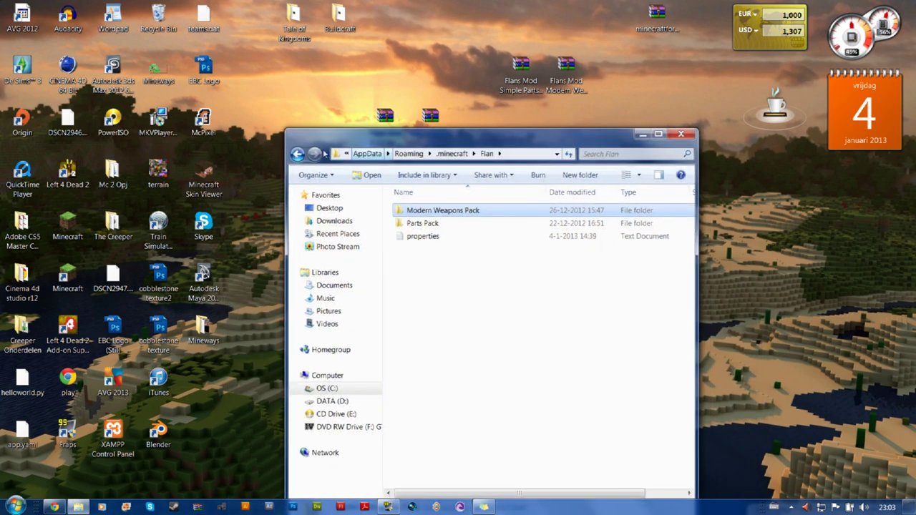
pyautogui.press('BackSpace')
pyautogui.click(680, 134)
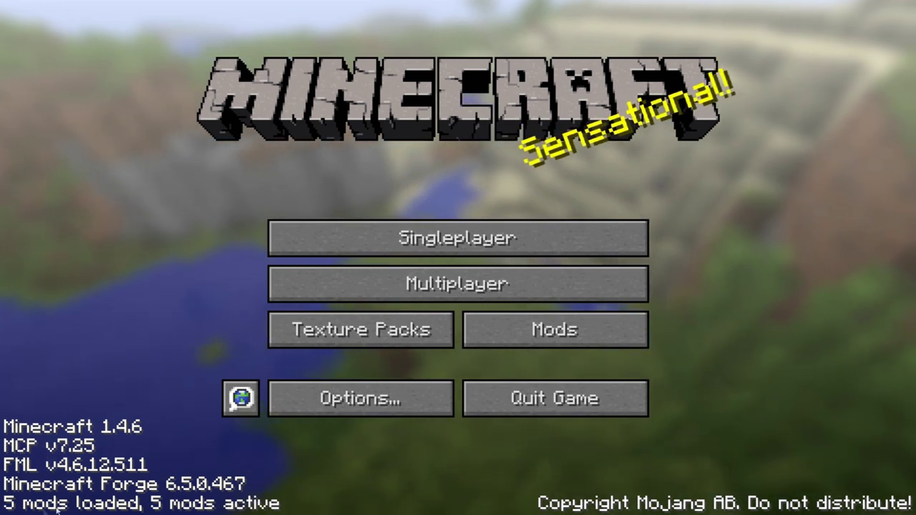
# Show the Mod List confirming Forge 6.5.0.467 and Flan's Mod 2.1 are loaded.
pyautogui.click(501, 331)
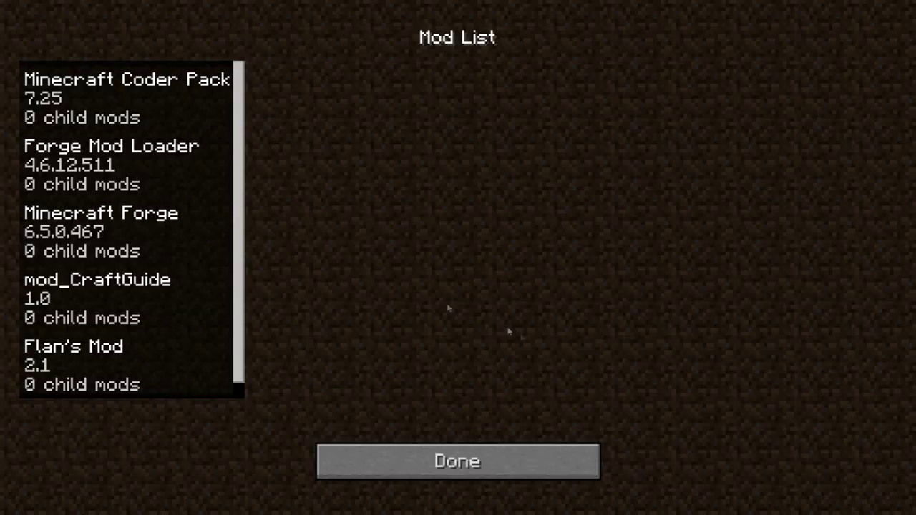
pyautogui.click(172, 100)
pyautogui.click(177, 157)
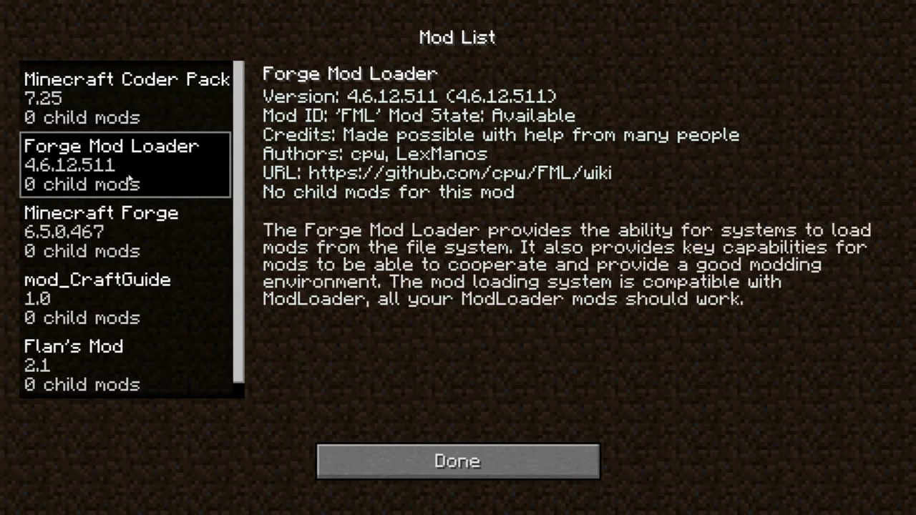
pyautogui.click(216, 224)
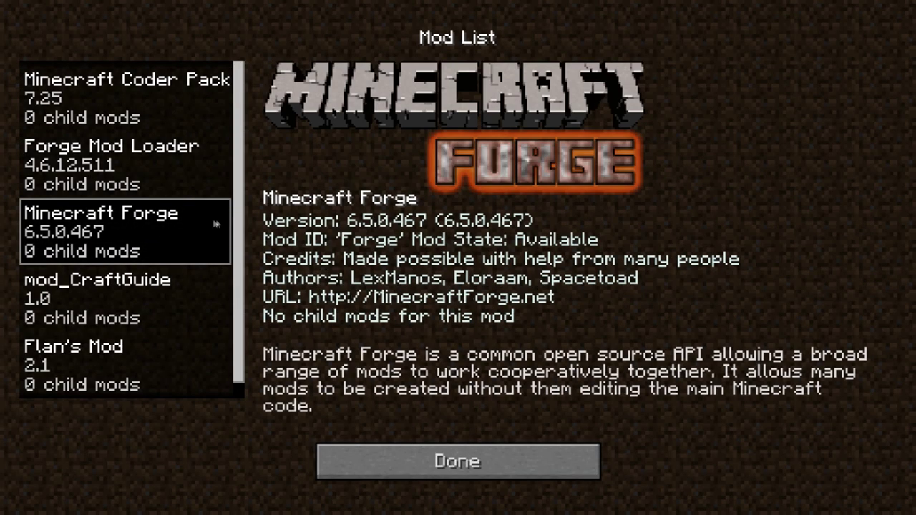
pyautogui.click(157, 309)
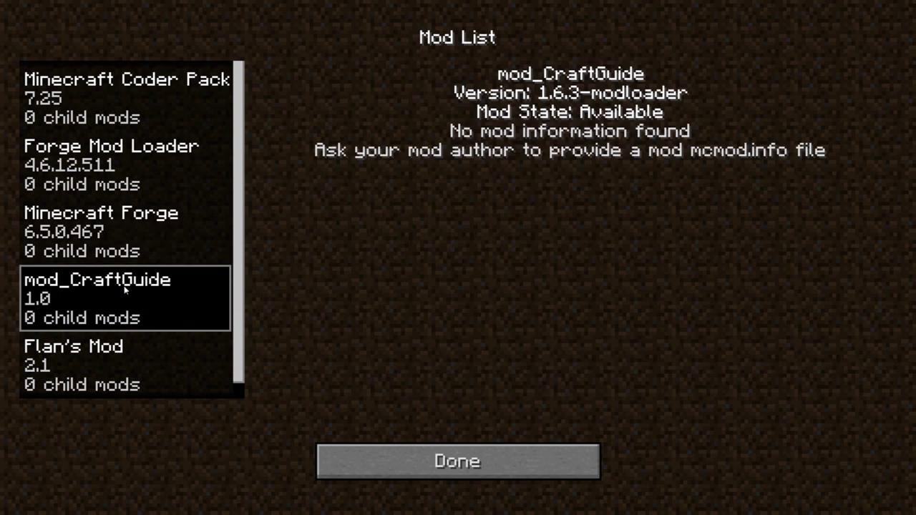
pyautogui.click(76, 354)
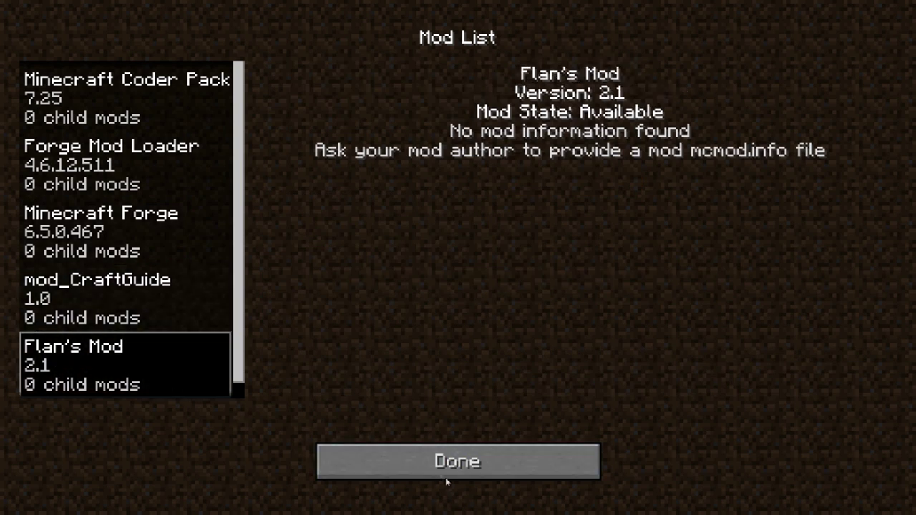
pyautogui.click(167, 317)
pyautogui.click(170, 346)
pyautogui.click(445, 458)
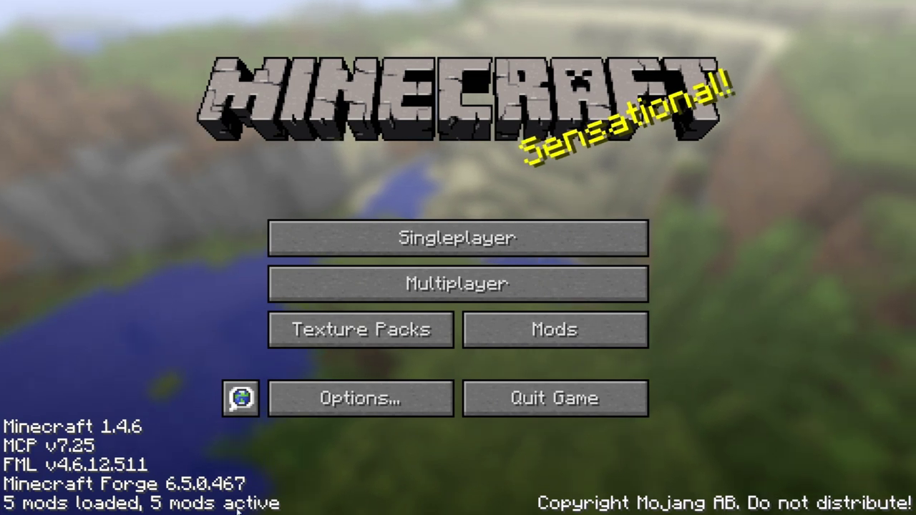
pyautogui.click(514, 322)
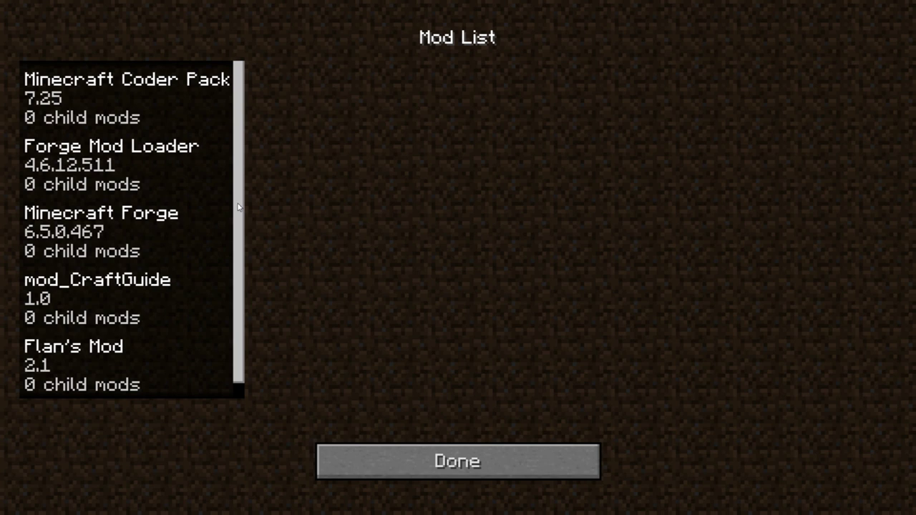
pyautogui.click(163, 157)
pyautogui.click(222, 274)
pyautogui.moveTo(238, 271); pyautogui.dragTo(242, 331)
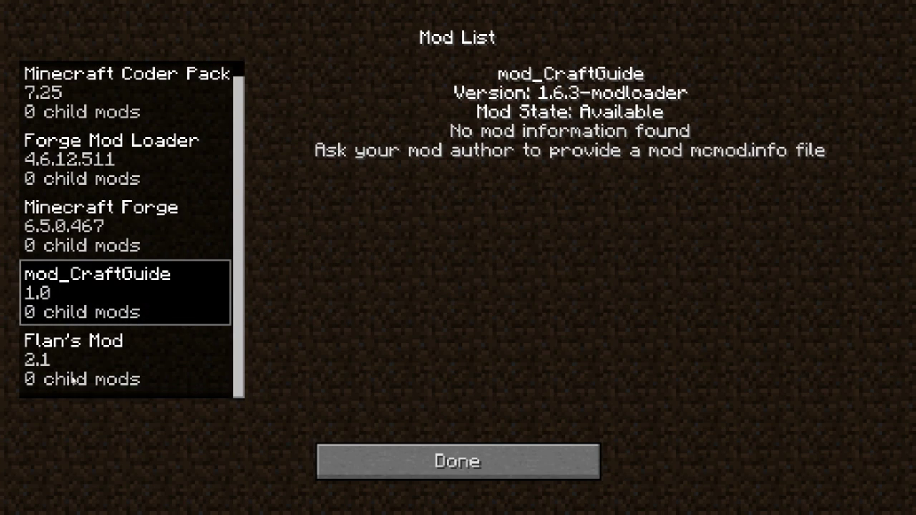
pyautogui.click(40, 337)
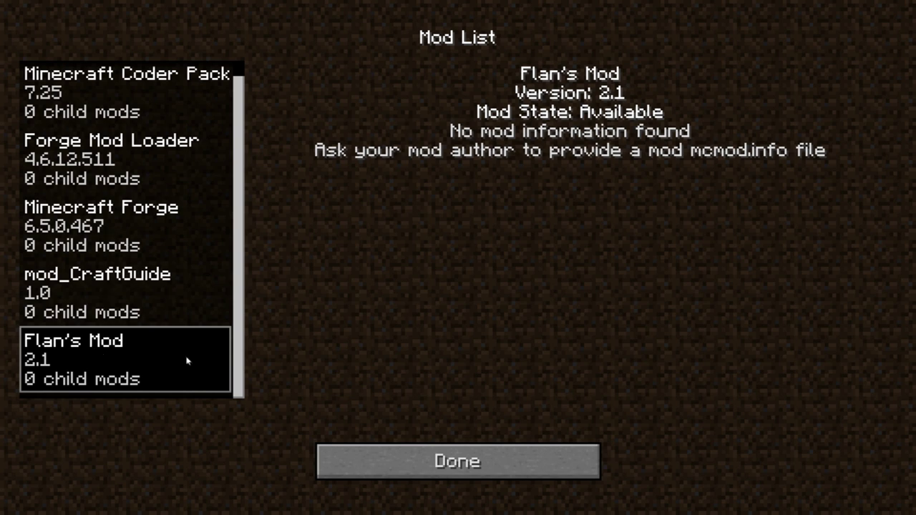
pyautogui.click(416, 462)
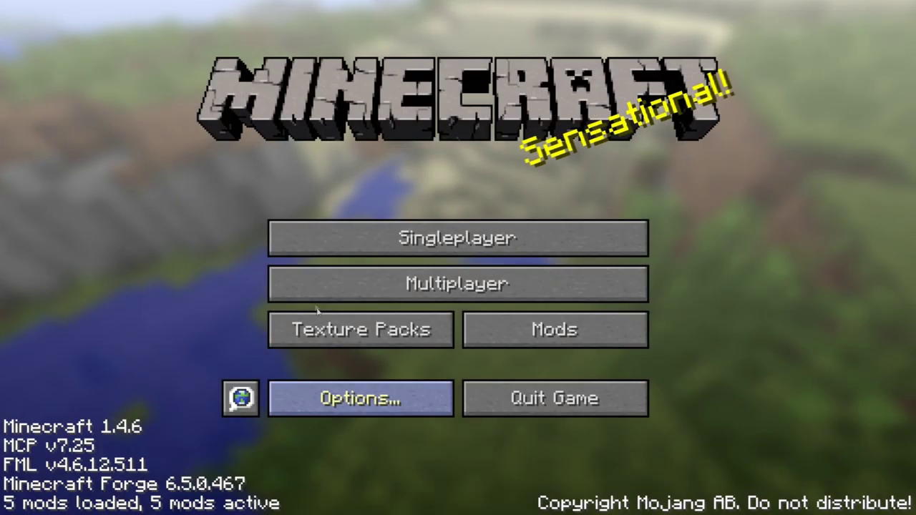
# Load the first creative world and open its creative inventory on page 2/2.
pyautogui.click(432, 239)
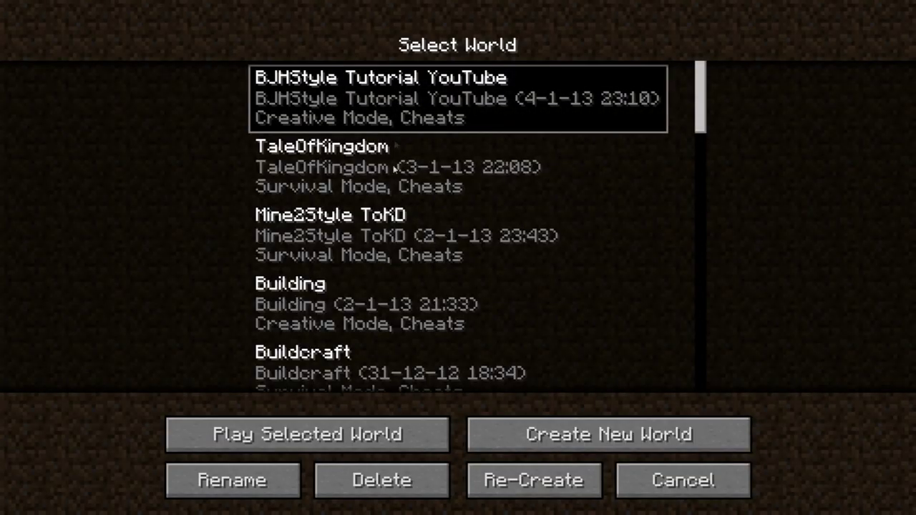
pyautogui.click(273, 433)
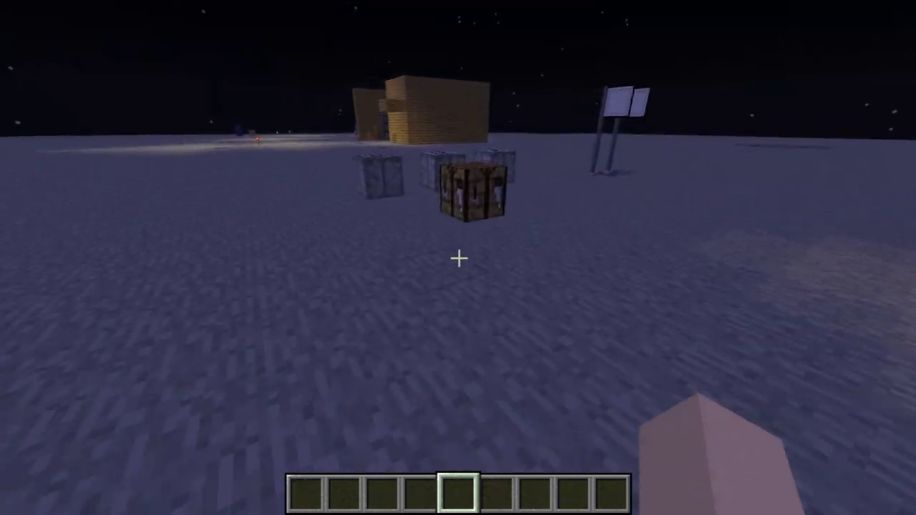
pyautogui.press('w')
pyautogui.press('e')
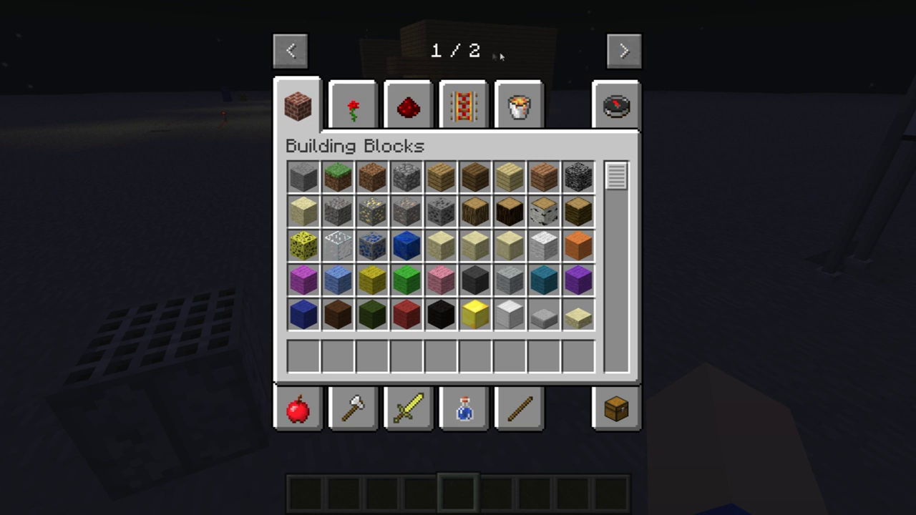
pyautogui.click(625, 53)
# Browse the Flan's Mod Guns and Vehicles tabs and take a Small Plane Crafting Table.
pyautogui.click(299, 122)
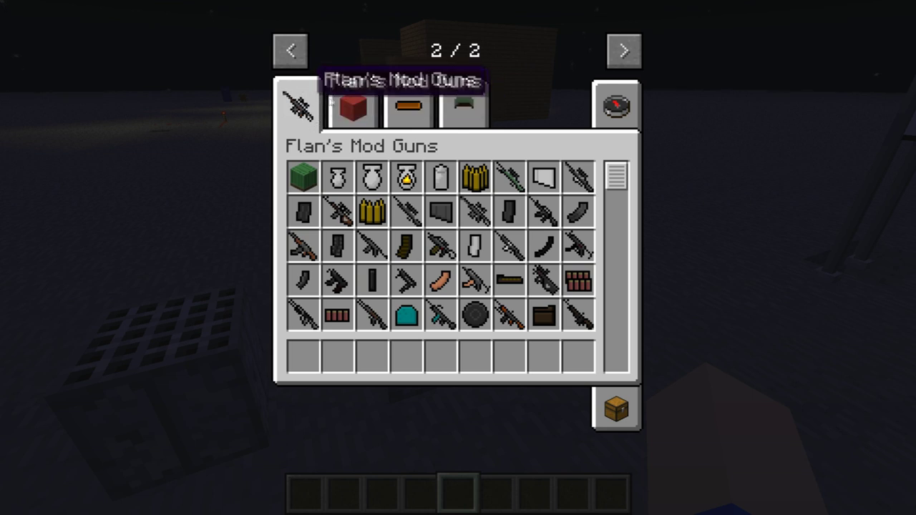
pyautogui.click(366, 107)
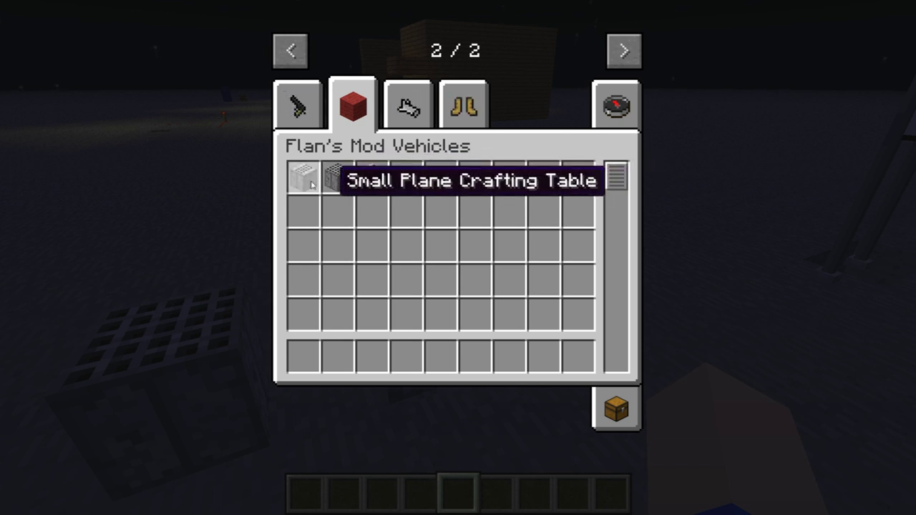
pyautogui.click(304, 178)
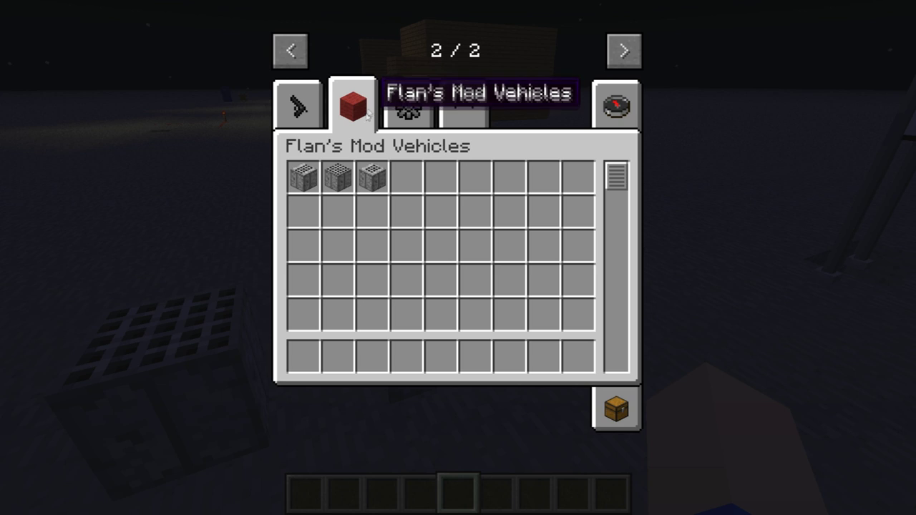
# Look through the Flan's Mod Guns, Vehicles, Parts and Team Stuff tabs.
pyautogui.click(306, 122)
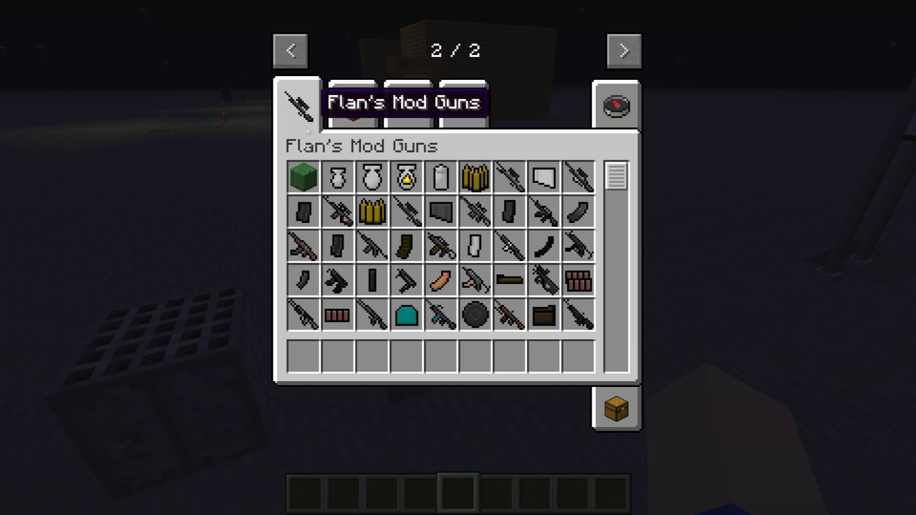
pyautogui.scroll(-3, 525, 269)
pyautogui.scroll(3, 569, 257)
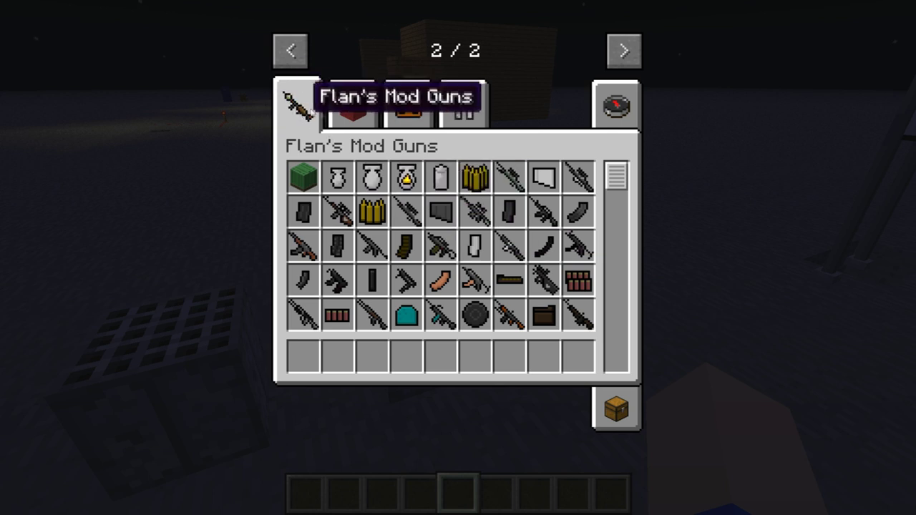
pyautogui.click(354, 118)
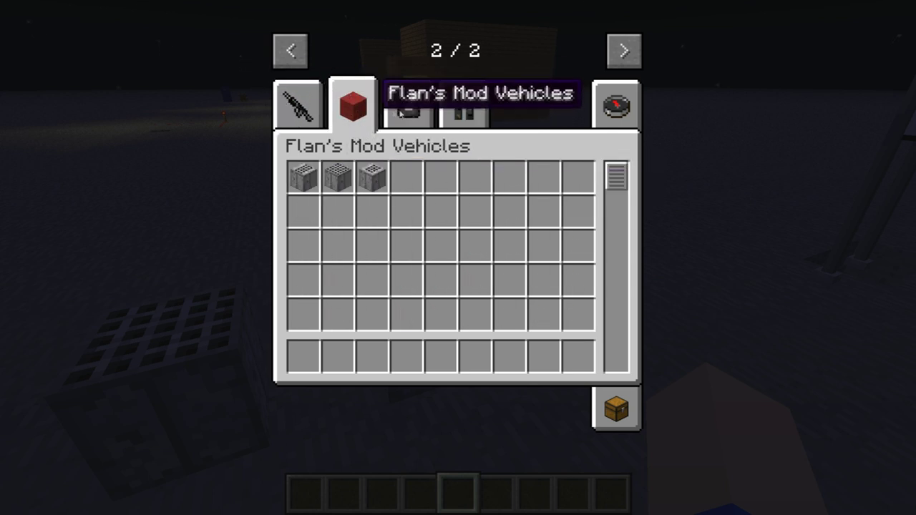
pyautogui.click(412, 117)
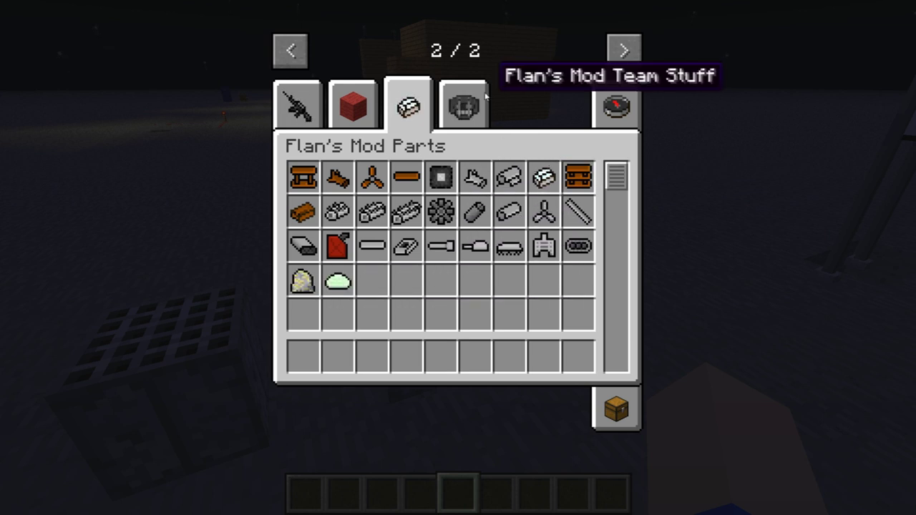
pyautogui.click(472, 97)
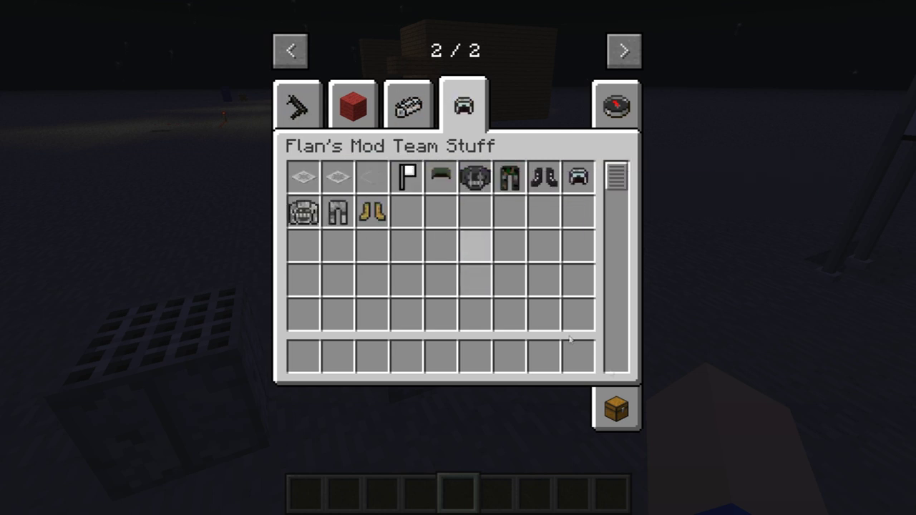
# View the player's own inventory, then browse the Guns, Vehicles and Team Stuff tabs.
pyautogui.click(634, 418)
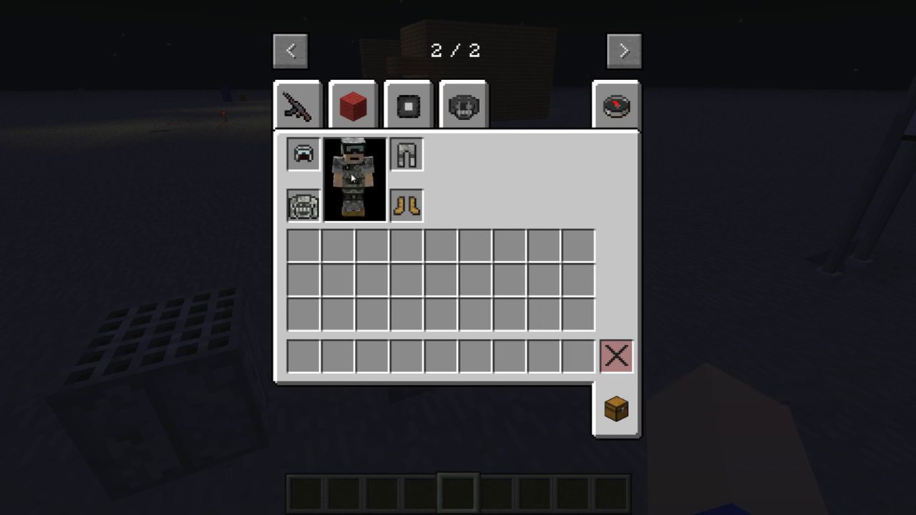
pyautogui.click(297, 106)
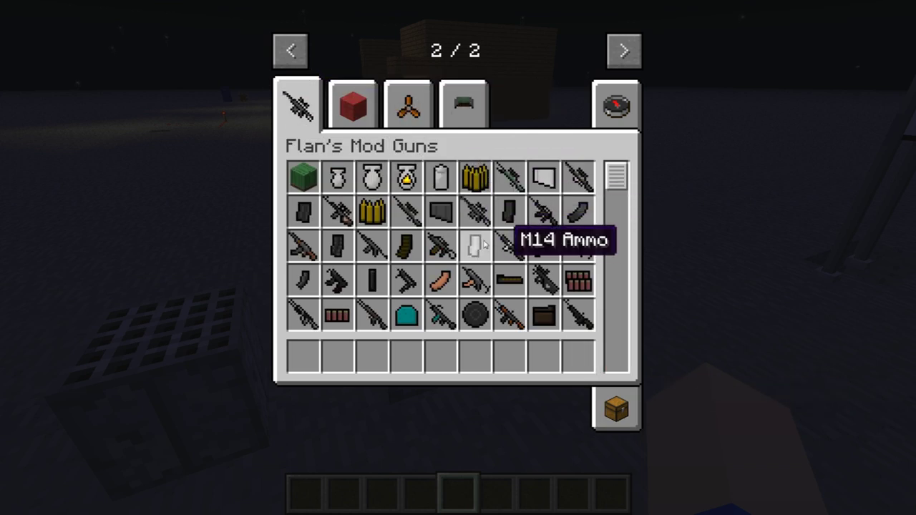
pyautogui.scroll(-2, 501, 207)
pyautogui.scroll(2, 527, 279)
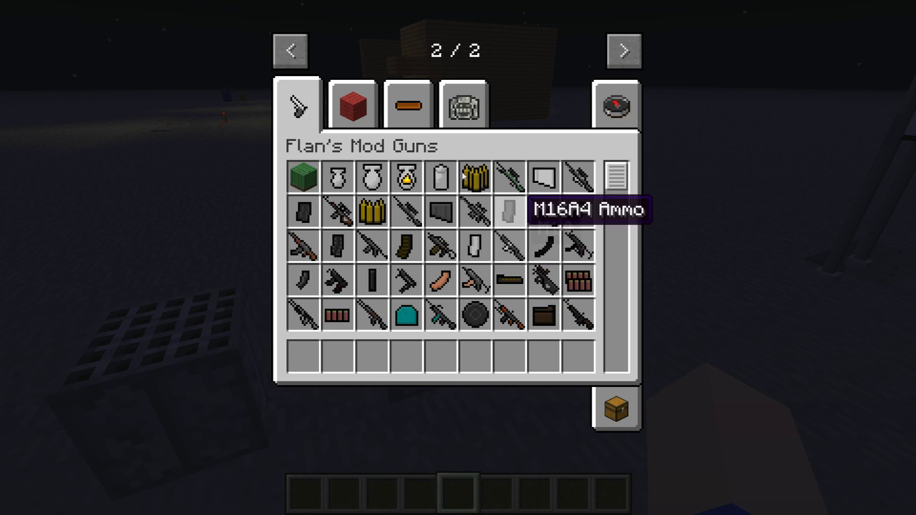
pyautogui.click(354, 106)
pyautogui.click(457, 118)
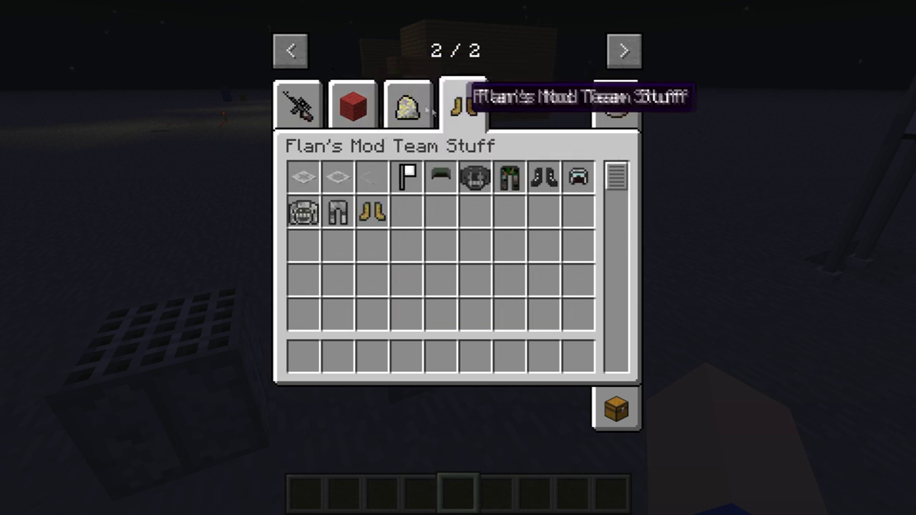
# Check the Parts and Guns tabs, then return to page 1/2's Building Blocks.
pyautogui.click(422, 108)
pyautogui.click(317, 109)
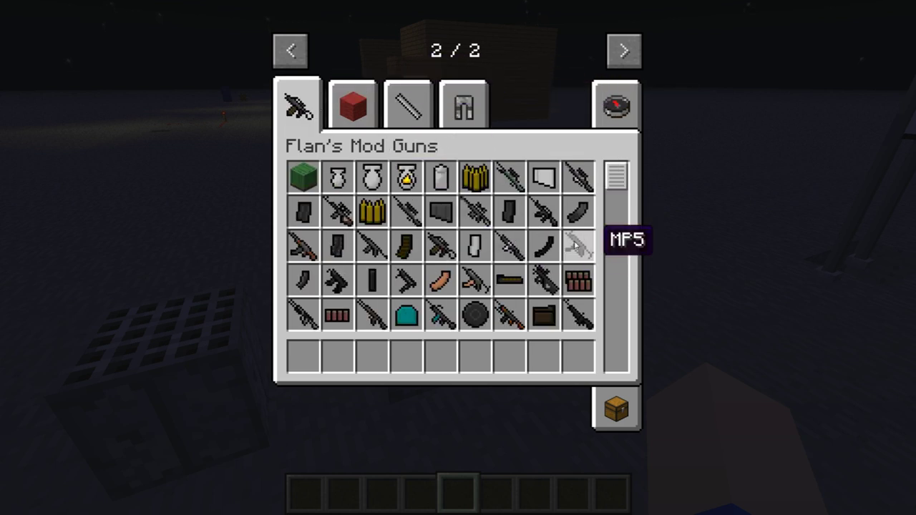
pyautogui.scroll(-2, 594, 247)
pyautogui.scroll(2, 583, 283)
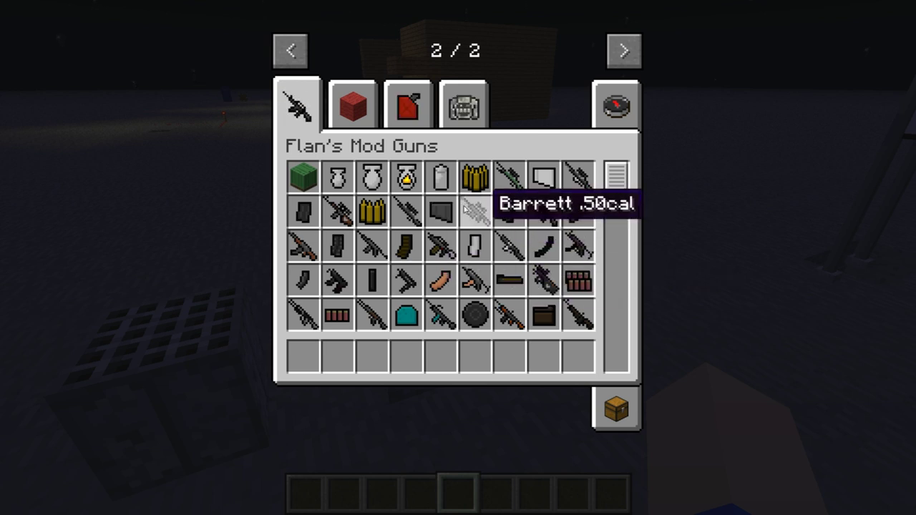
pyautogui.click(291, 50)
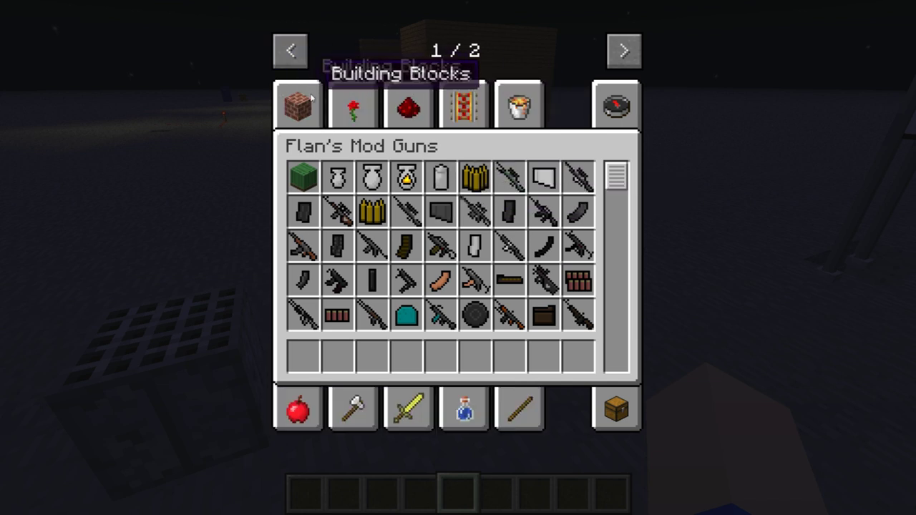
pyautogui.click(300, 104)
# Close the creative inventory with E and return to the game world.
pyautogui.press('e')
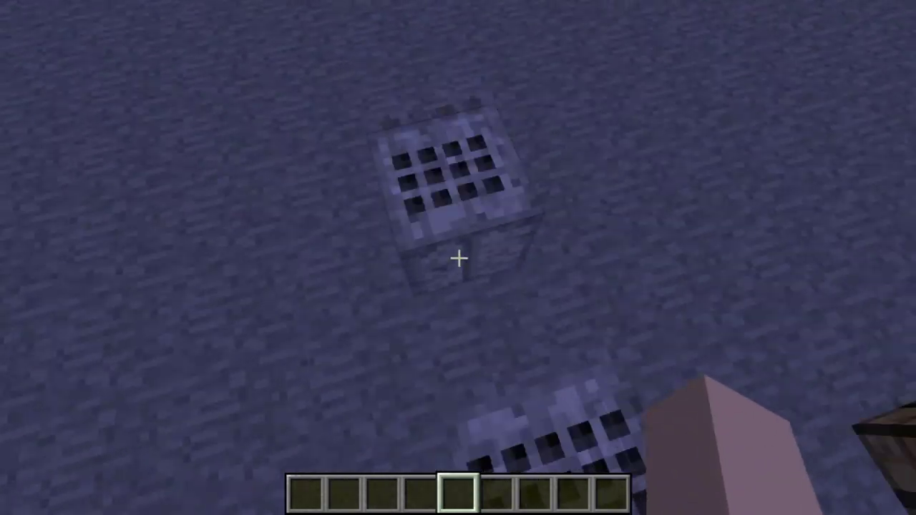